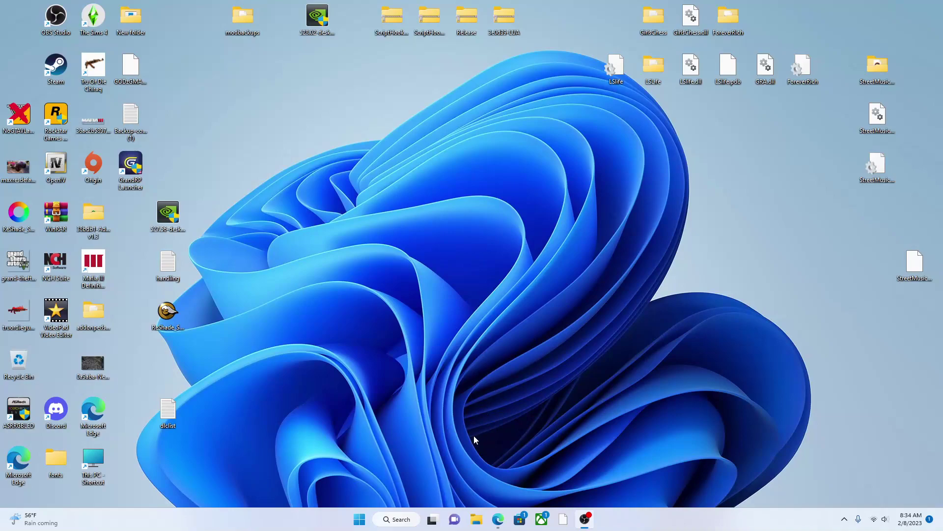
- Browse C: > Program Files > Rockstar Games > Grand Theft Auto V, showing its 116 items
{"action": "left_click", "coordinate": [477, 516]}
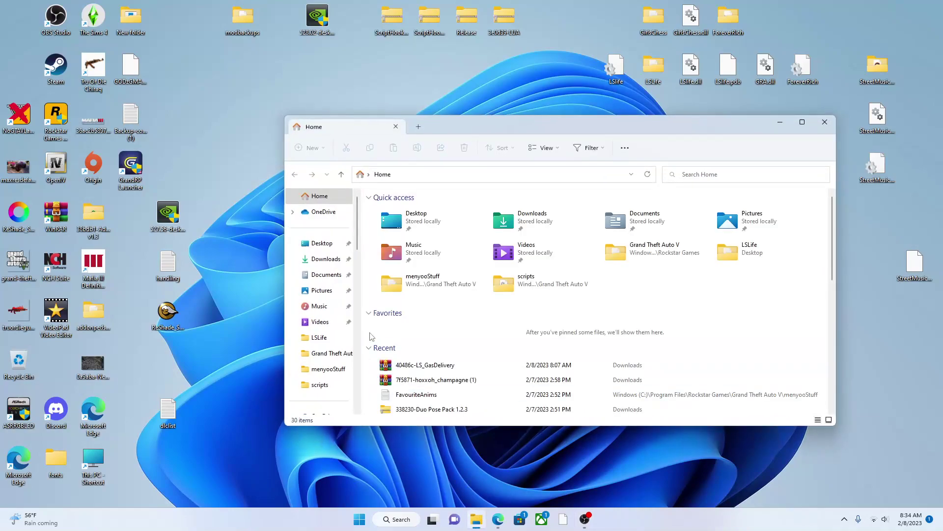
{"action": "scroll", "coordinate": [344, 328], "scroll_direction": "down", "scroll_amount": 1}
{"action": "left_click", "coordinate": [327, 383]}
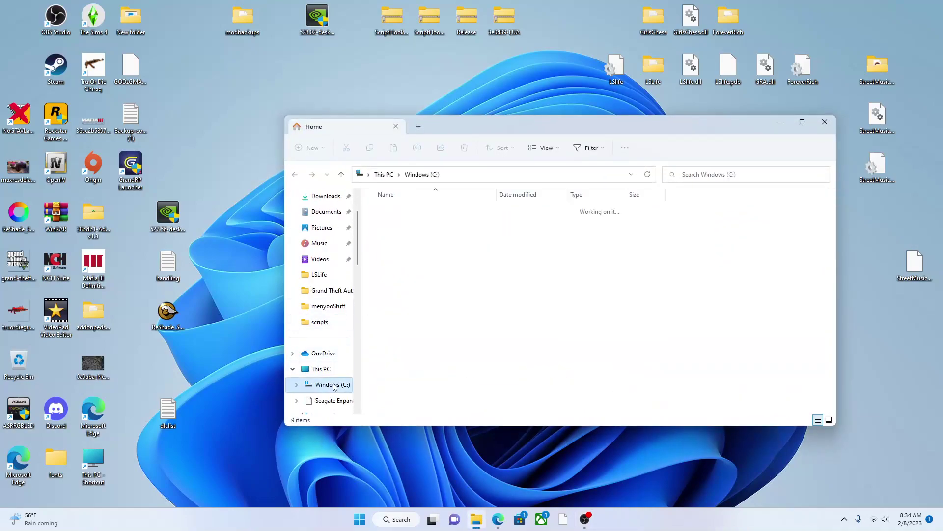
{"action": "double_click", "coordinate": [397, 272]}
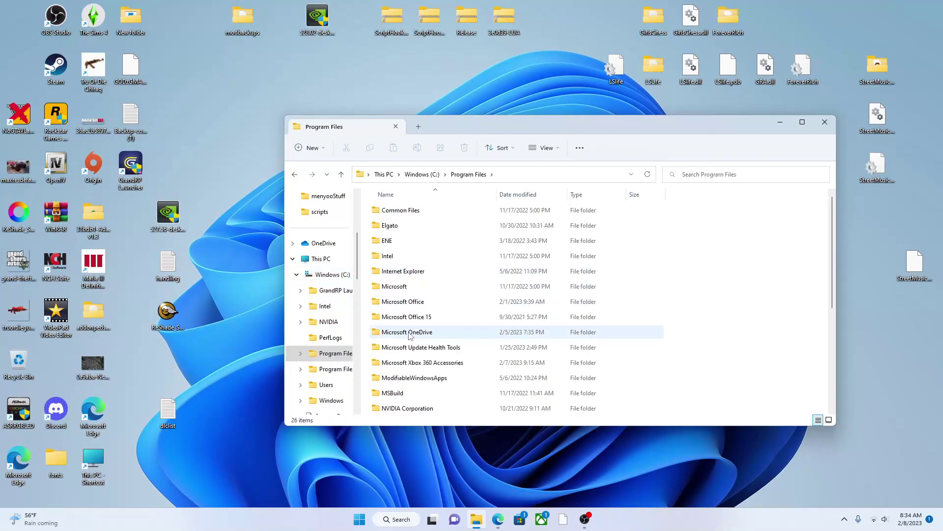
{"action": "scroll", "coordinate": [411, 335], "scroll_direction": "down", "scroll_amount": 3}
{"action": "double_click", "coordinate": [405, 363]}
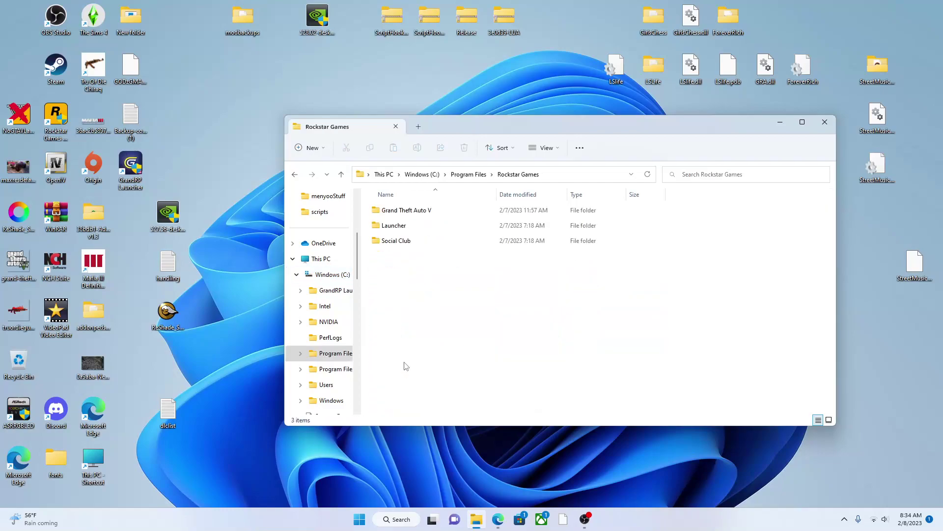
{"action": "double_click", "coordinate": [403, 211]}
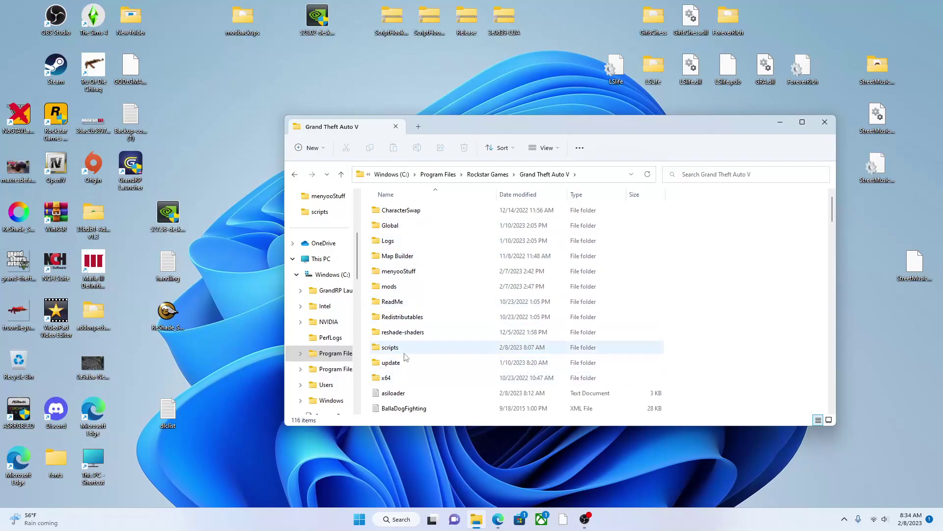
{"action": "scroll", "coordinate": [406, 357], "scroll_direction": "down", "scroll_amount": 3}
{"action": "scroll", "coordinate": [406, 357], "scroll_direction": "up", "scroll_amount": 3}
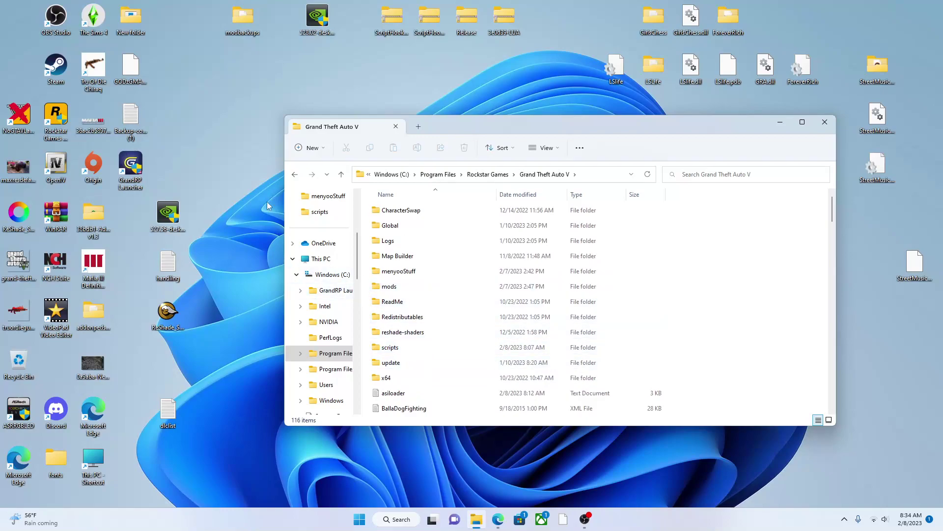
- Create a desktop folder named 'scripts' and move it to the desktop's top row
{"action": "right_click", "coordinate": [228, 95]}
{"action": "mouse_move", "coordinate": [305, 156]}
{"action": "left_click", "coordinate": [382, 159]}
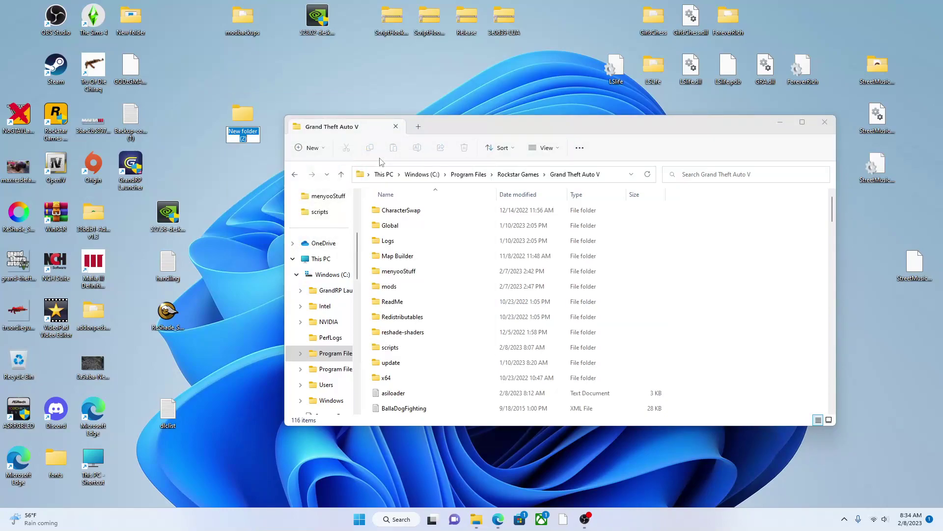
{"action": "type", "text": "sc"}
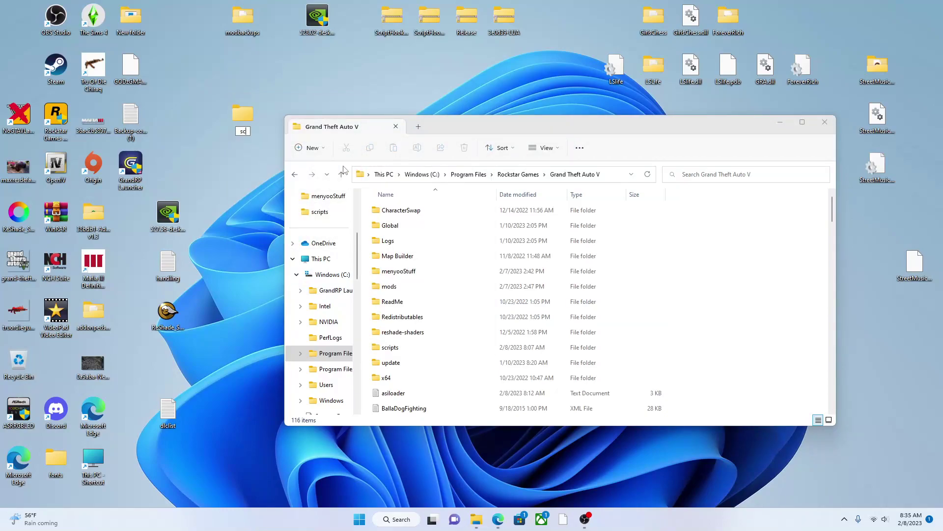
{"action": "type", "text": "ripts"}
{"action": "key", "text": "Return"}
{"action": "left_click_drag", "start_coordinate": [244, 113], "coordinate": [295, 75]}
{"action": "scroll", "coordinate": [418, 305], "scroll_direction": "down", "scroll_amount": 10}
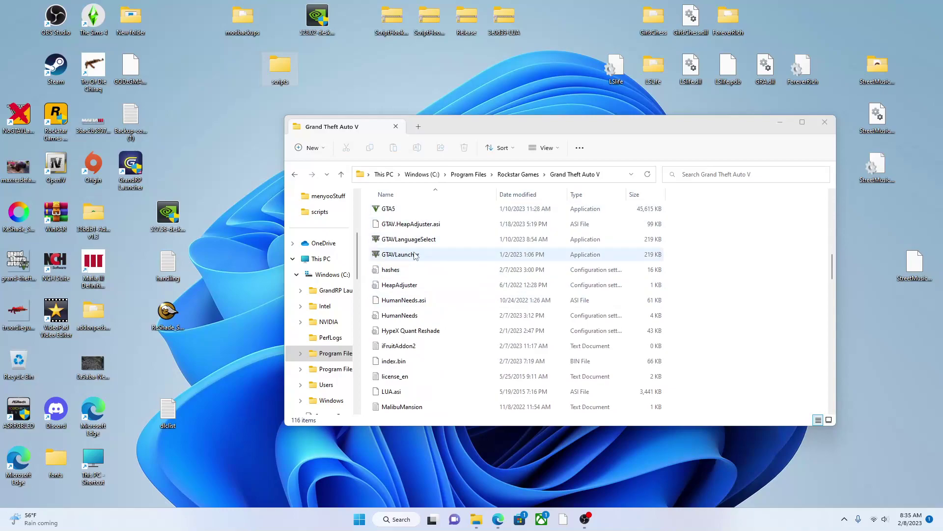
{"action": "scroll", "coordinate": [416, 334], "scroll_direction": "up", "scroll_amount": 3}
{"action": "scroll", "coordinate": [417, 339], "scroll_direction": "up", "scroll_amount": 7}
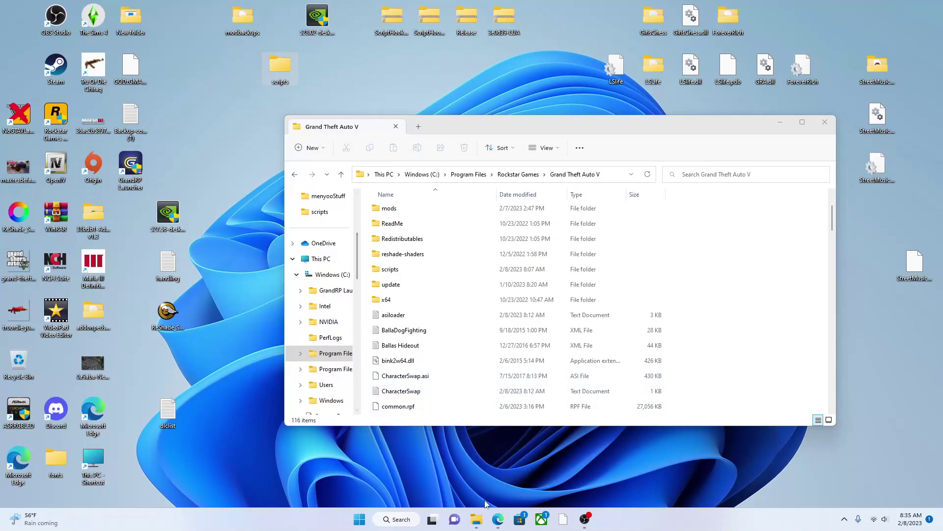
- Open openiv.com from the openiv search results, then minimize Edge and launch OpenIV
{"action": "left_click", "coordinate": [498, 519]}
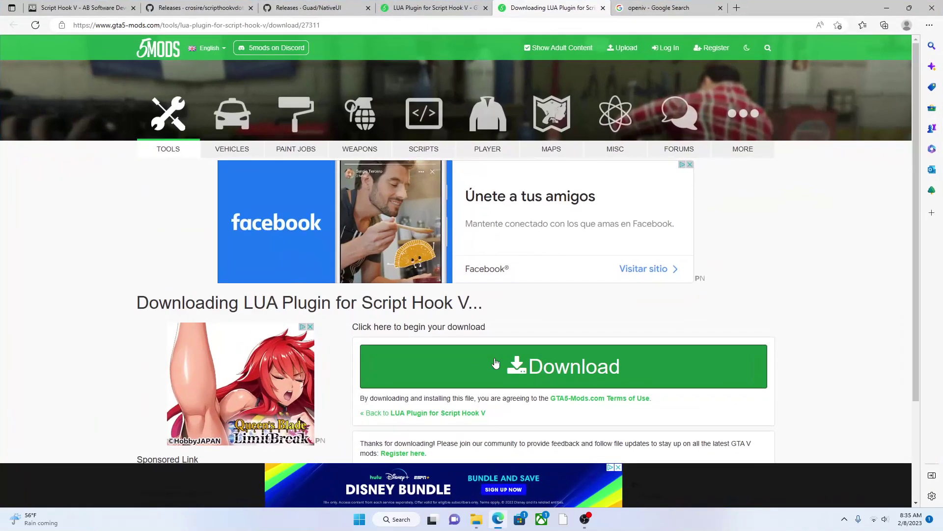
{"action": "left_click", "coordinate": [650, 11]}
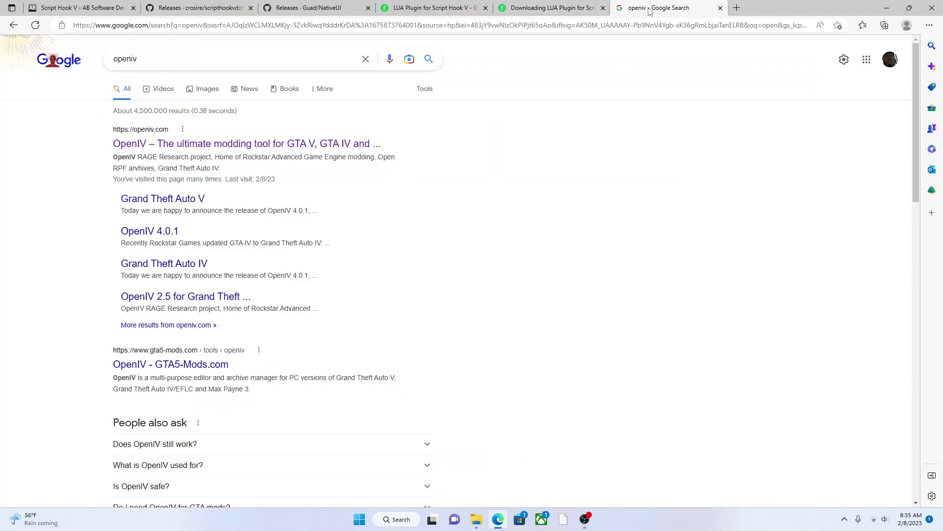
{"action": "left_click", "coordinate": [189, 144]}
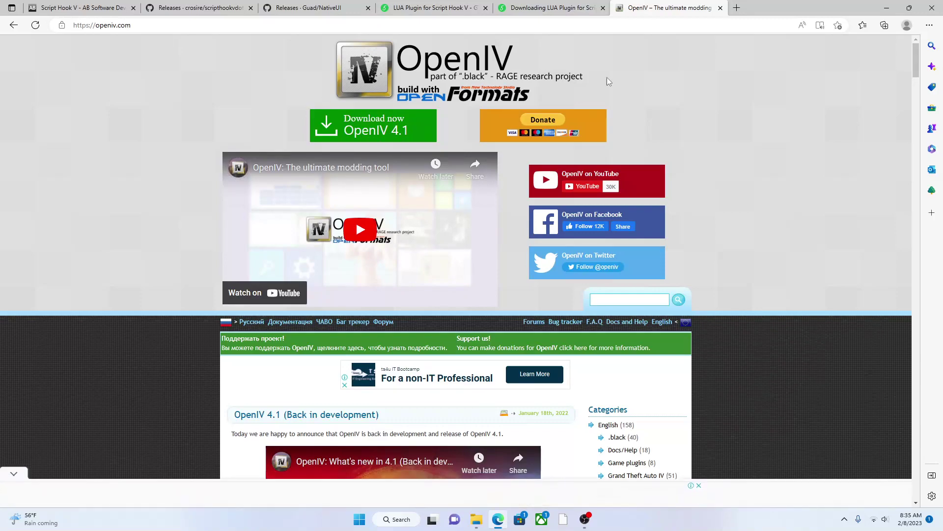
{"action": "left_click", "coordinate": [887, 12]}
{"action": "left_click", "coordinate": [55, 167]}
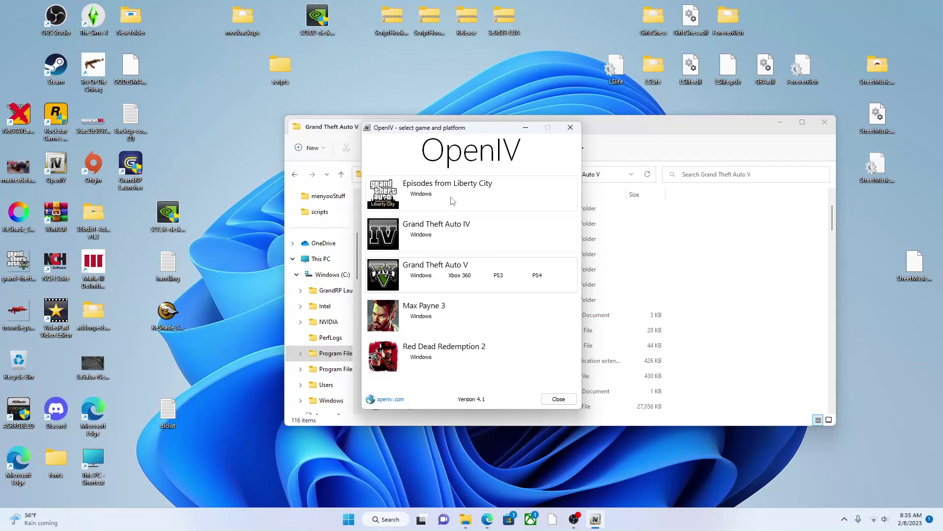
- Load Grand Theft Auto V for Windows in OpenIV and switch on Edit mode
{"action": "left_click", "coordinate": [422, 275]}
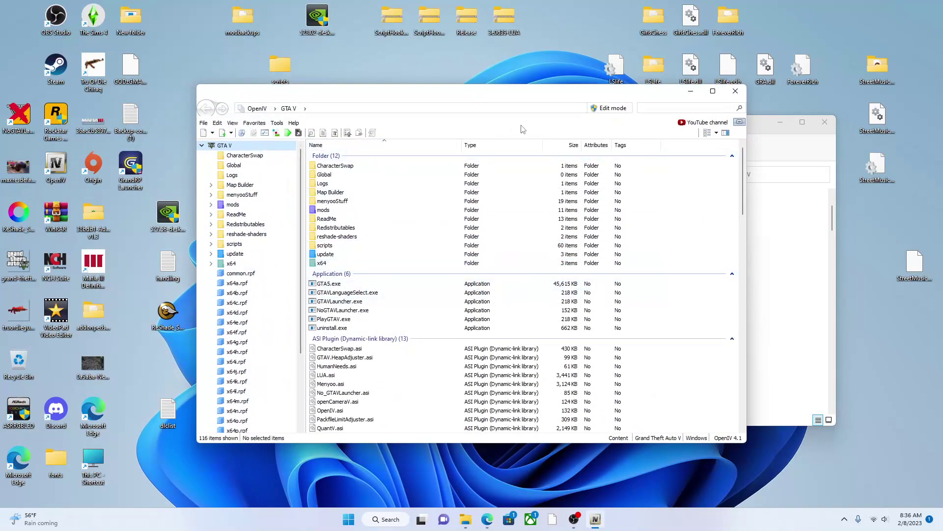
{"action": "left_click", "coordinate": [609, 108]}
{"action": "left_click", "coordinate": [504, 290]}
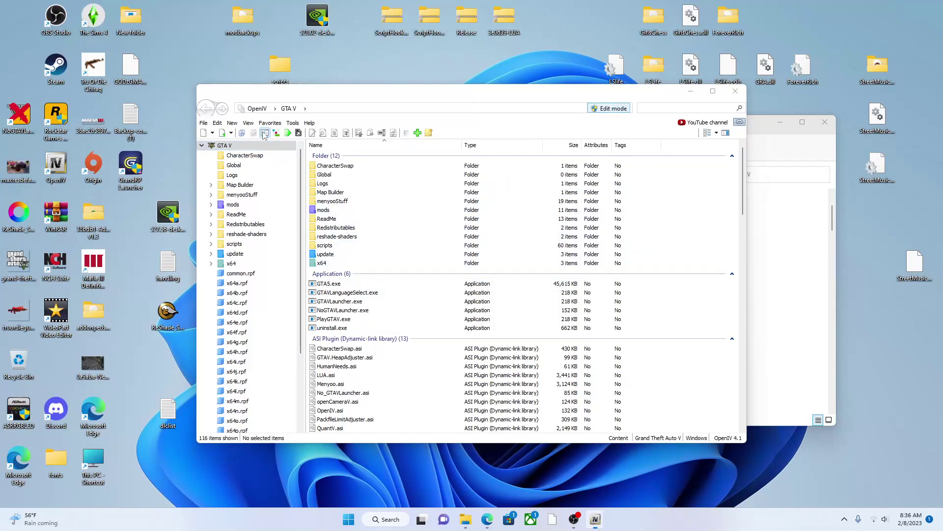
- Confirm ASI Loader and OpenIV.ASI are installed in the ASI Manager, then close OpenIV
{"action": "left_click", "coordinate": [264, 133]}
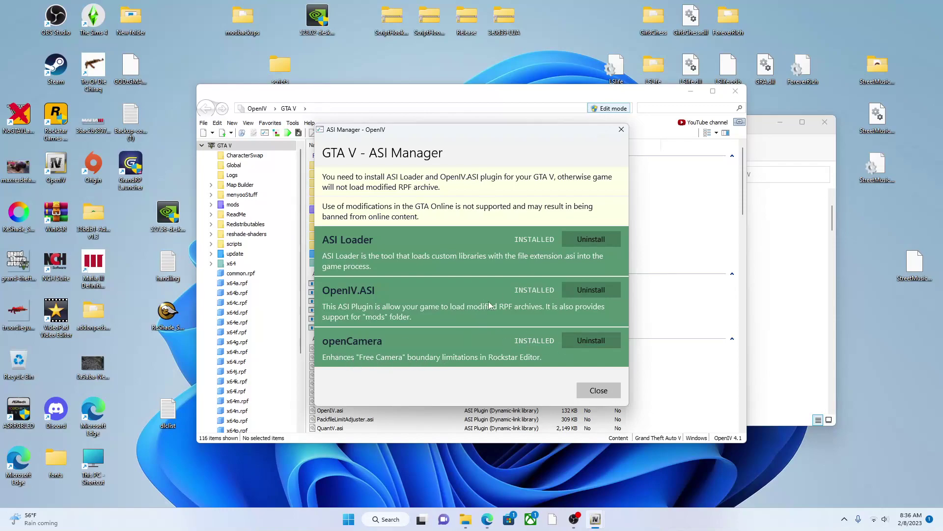
{"action": "left_click", "coordinate": [622, 131]}
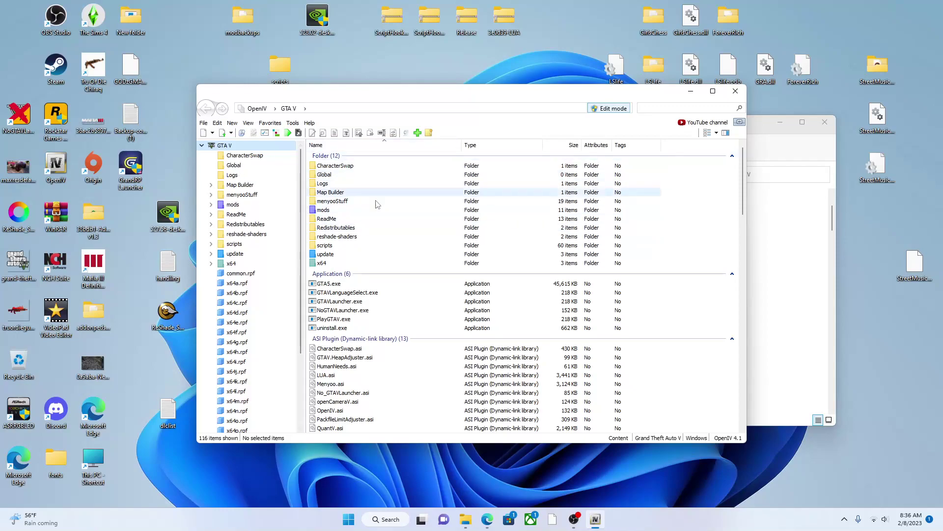
{"action": "left_click", "coordinate": [737, 96]}
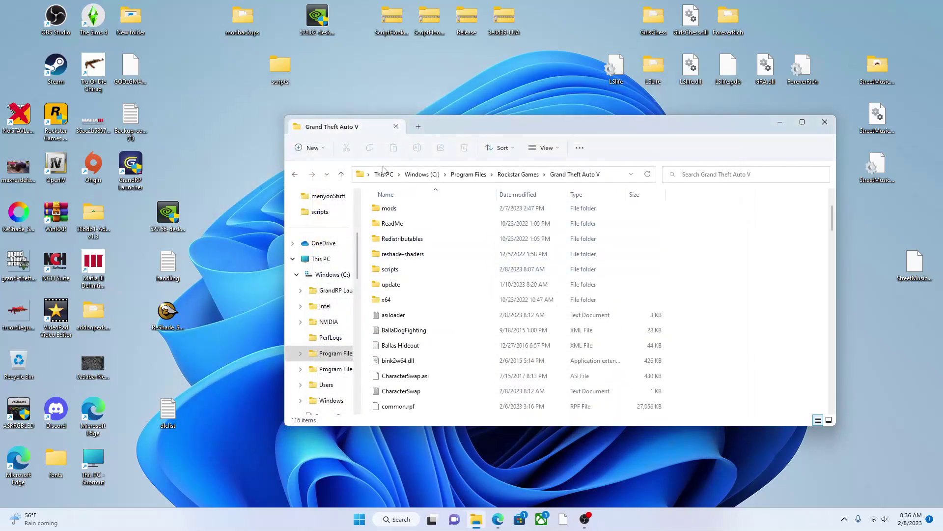
- Show the crosire/scripthookvdotnet releases tab at v3.6.0's ScriptHookVDotNet.zip (999 KB) asset
{"action": "left_click", "coordinate": [497, 519]}
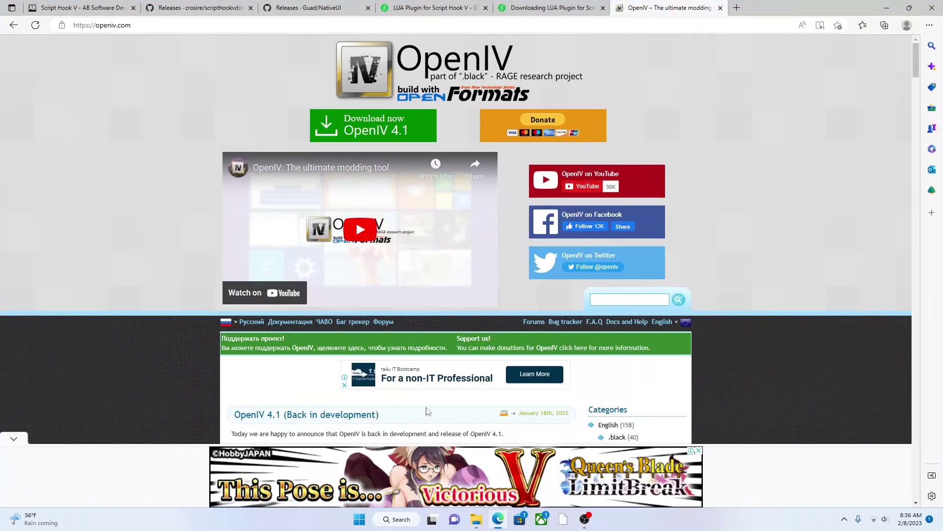
{"action": "left_click", "coordinate": [77, 8]}
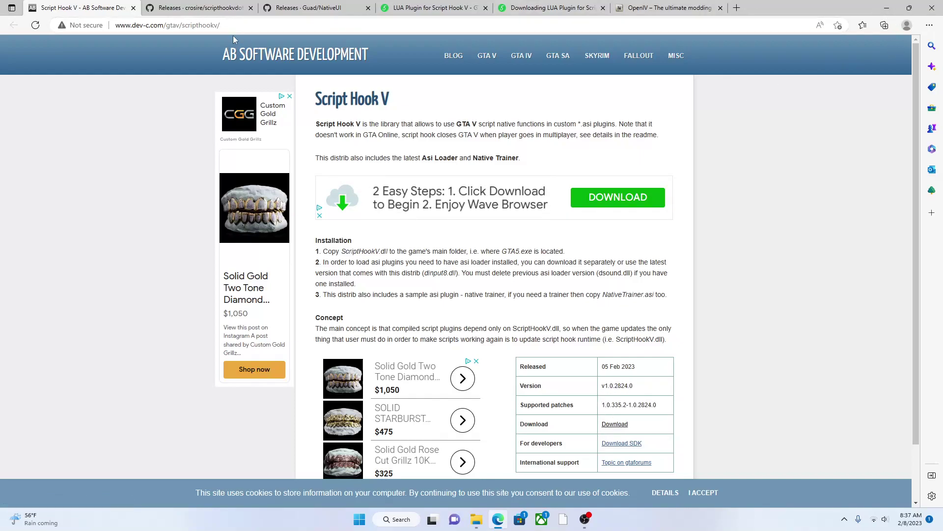
{"action": "left_click", "coordinate": [196, 12]}
{"action": "scroll", "coordinate": [330, 244], "scroll_direction": "up", "scroll_amount": 12}
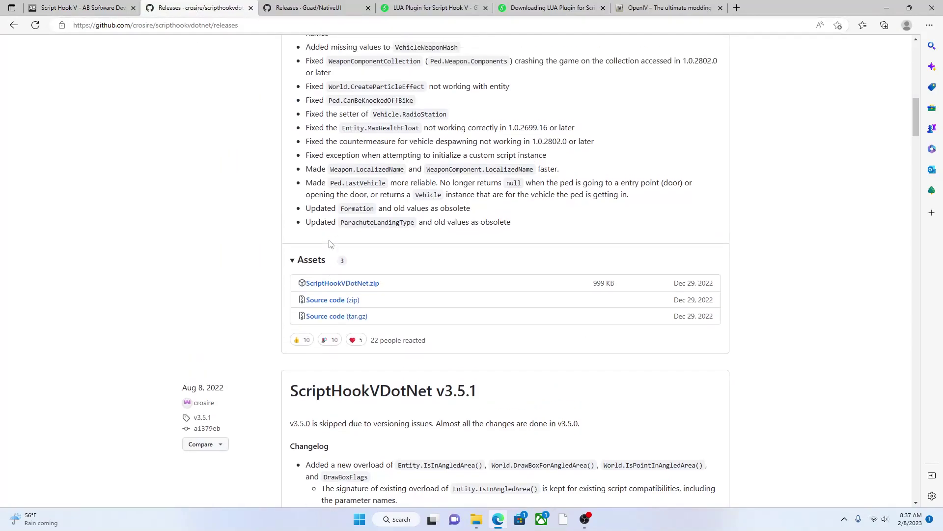
{"action": "scroll", "coordinate": [330, 244], "scroll_direction": "up", "scroll_amount": 5}
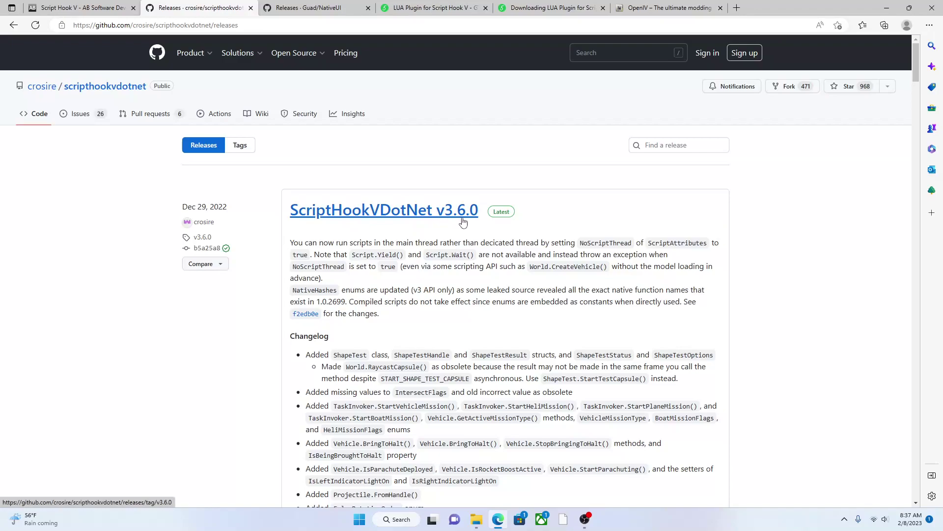
{"action": "scroll", "coordinate": [467, 233], "scroll_direction": "down", "scroll_amount": 1}
{"action": "scroll", "coordinate": [467, 233], "scroll_direction": "down", "scroll_amount": 14}
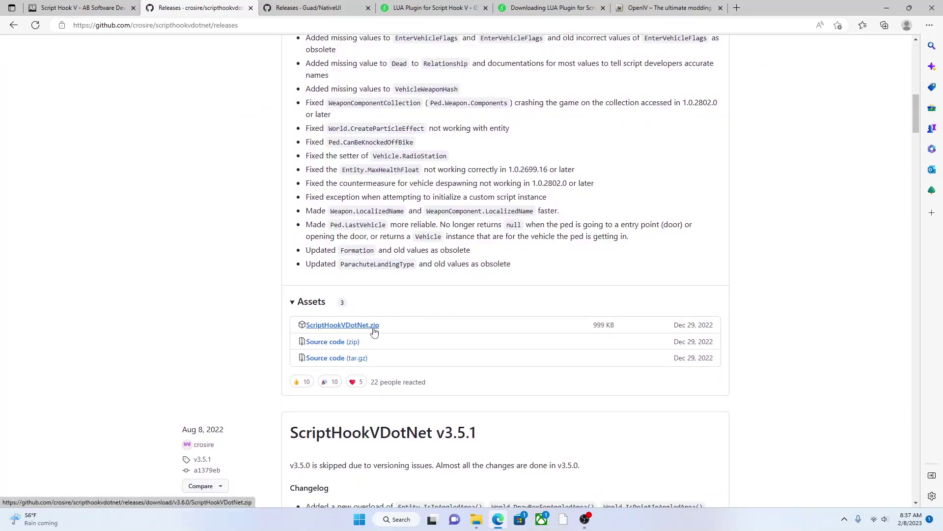
- Download LUA Plugin version 10.1 from its Script Hook V page, then minimize Edge
{"action": "left_click", "coordinate": [309, 11]}
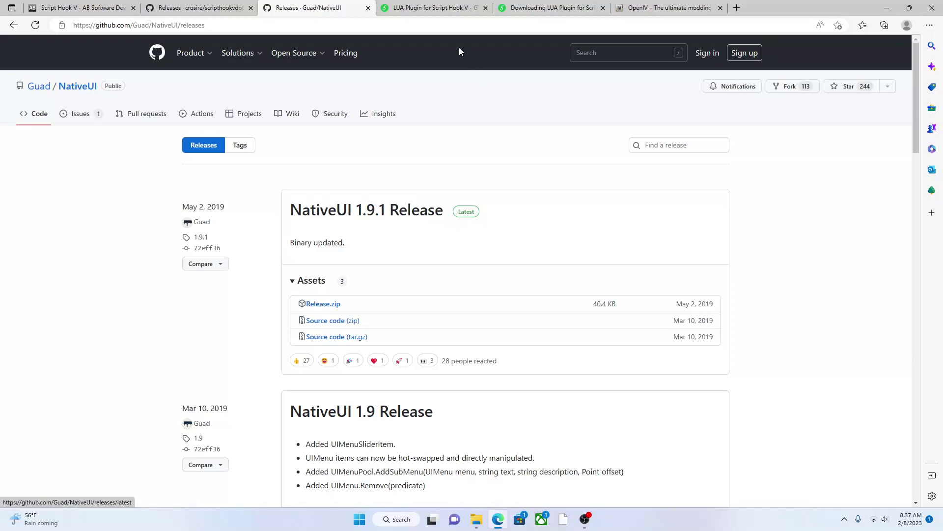
{"action": "left_click", "coordinate": [433, 8]}
{"action": "scroll", "coordinate": [343, 270], "scroll_direction": "down", "scroll_amount": 1}
{"action": "scroll", "coordinate": [343, 269], "scroll_direction": "up", "scroll_amount": 4}
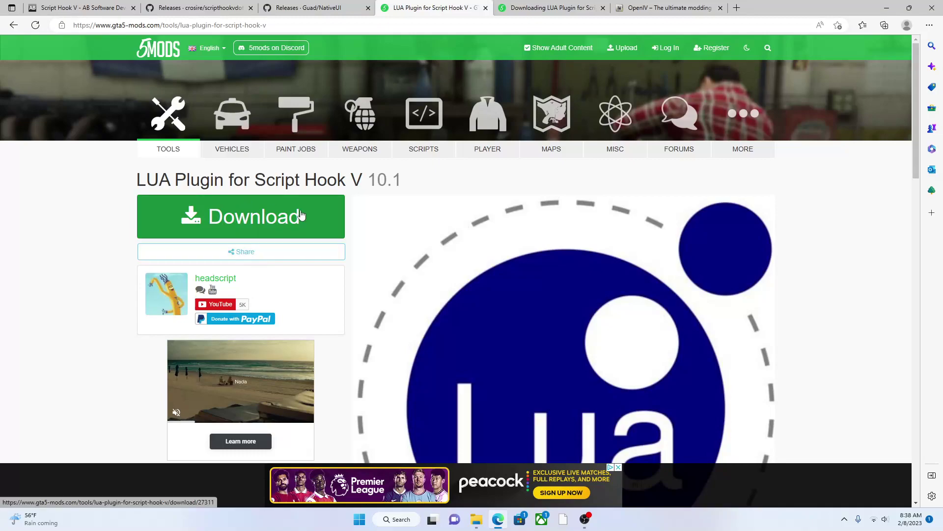
{"action": "scroll", "coordinate": [293, 216], "scroll_direction": "down", "scroll_amount": 5}
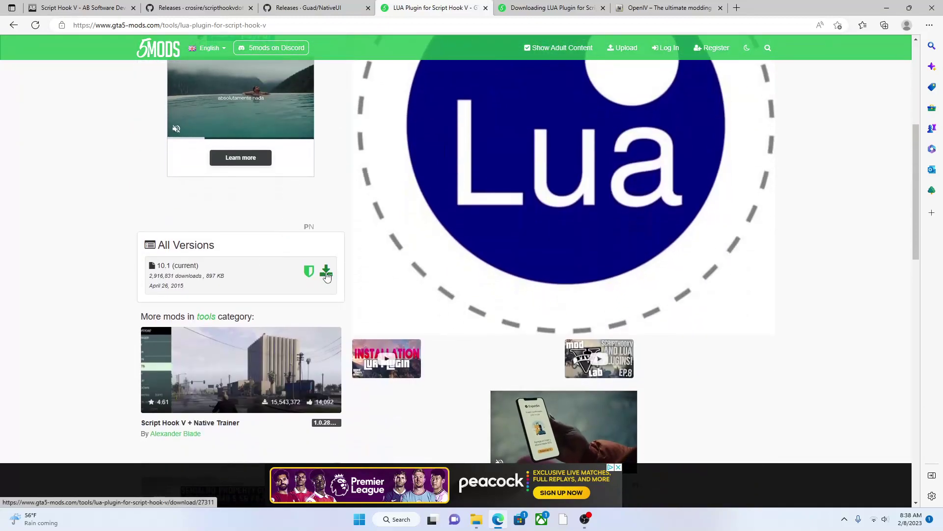
{"action": "left_click", "coordinate": [326, 274]}
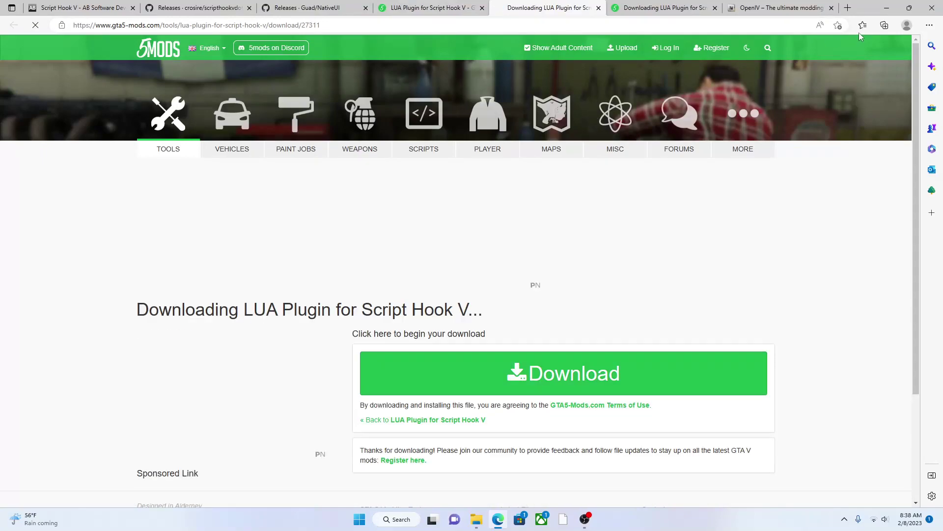
{"action": "left_click", "coordinate": [888, 8]}
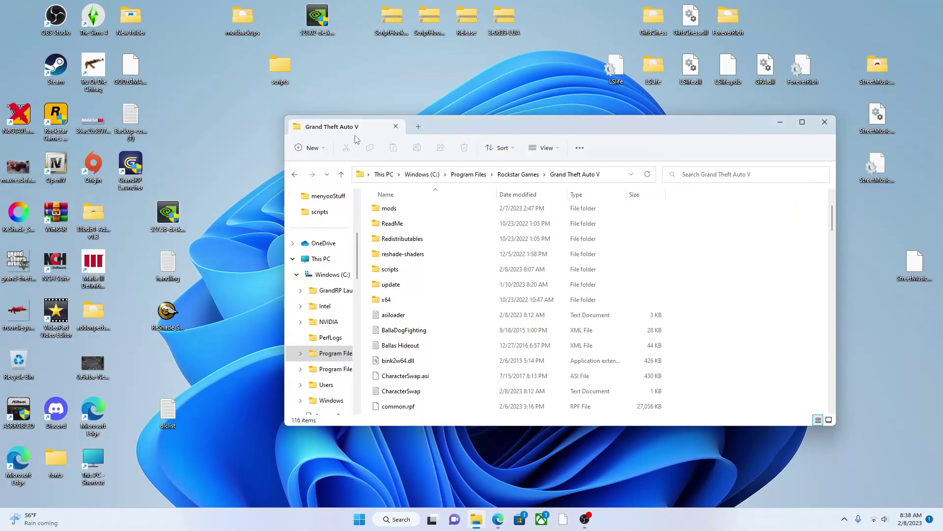
- Open the ScriptHookV_1.0.2824.0 archive's bin folder and select dinput8.dll and ScriptHookV.dll
{"action": "double_click", "coordinate": [390, 17]}
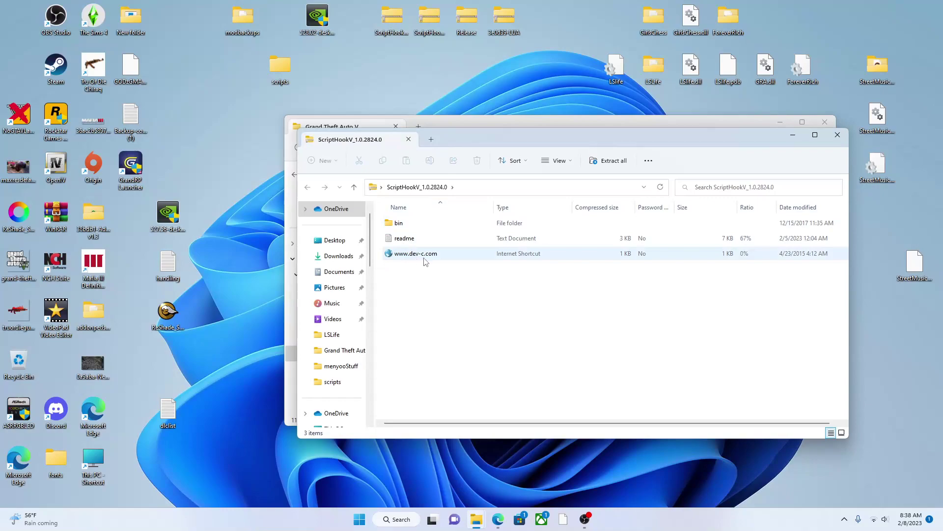
{"action": "double_click", "coordinate": [398, 223]}
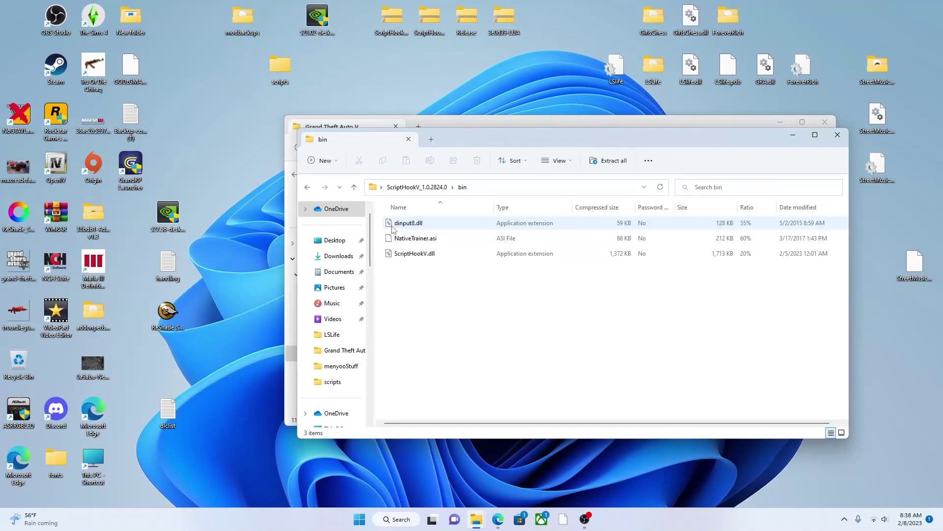
{"action": "left_click", "coordinate": [416, 227]}
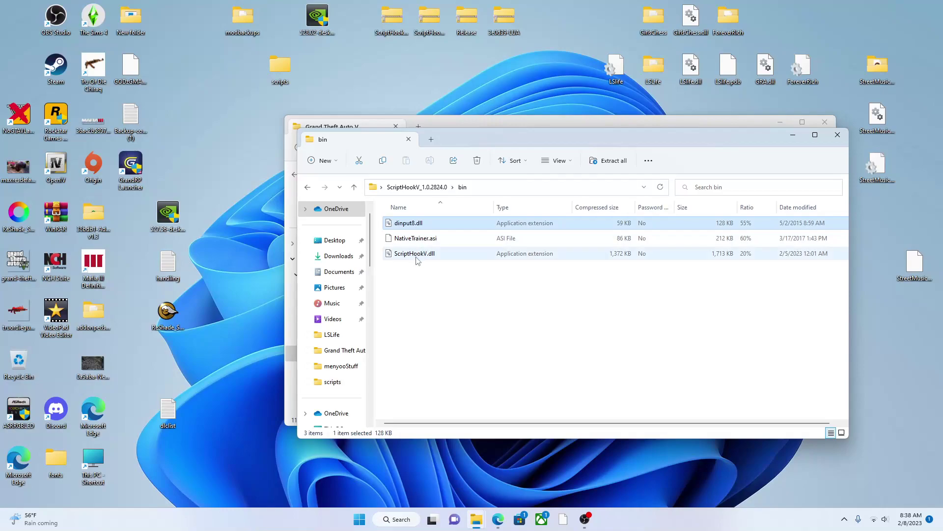
{"action": "left_click", "coordinate": [417, 254], "text": "ctrl"}
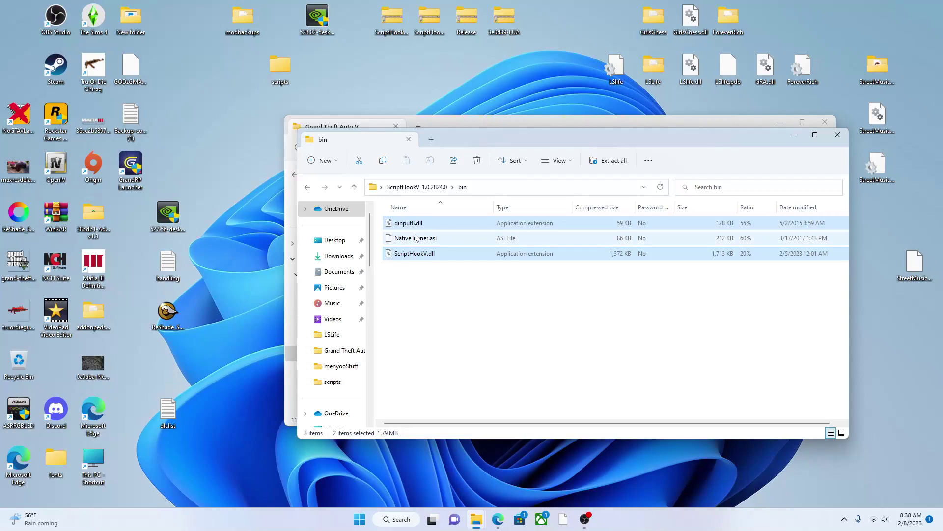
- Copy the two DLLs into the Grand Theft Auto V folder and close the archive window
{"action": "left_click_drag", "start_coordinate": [466, 141], "coordinate": [686, 283]}
{"action": "left_click_drag", "start_coordinate": [574, 131], "coordinate": [413, 54]}
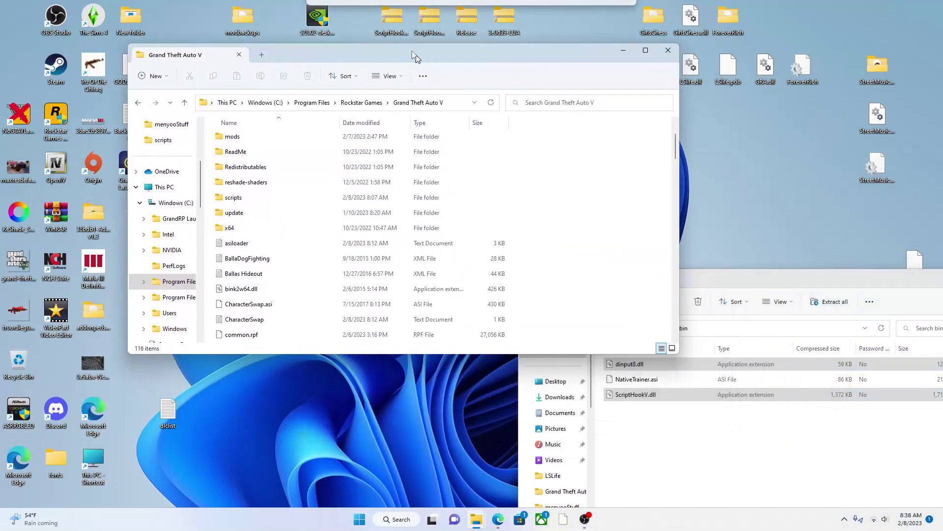
{"action": "scroll", "coordinate": [324, 237], "scroll_direction": "down", "scroll_amount": 5}
{"action": "scroll", "coordinate": [265, 238], "scroll_direction": "down", "scroll_amount": 3}
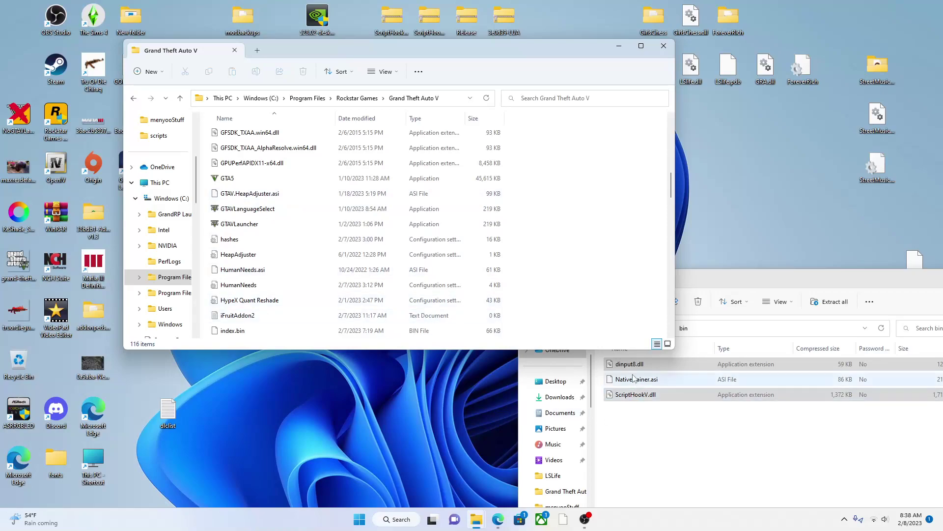
{"action": "left_click_drag", "start_coordinate": [633, 368], "coordinate": [717, 321]}
{"action": "left_click_drag", "start_coordinate": [713, 282], "coordinate": [434, 290]}
{"action": "left_click", "coordinate": [773, 284]}
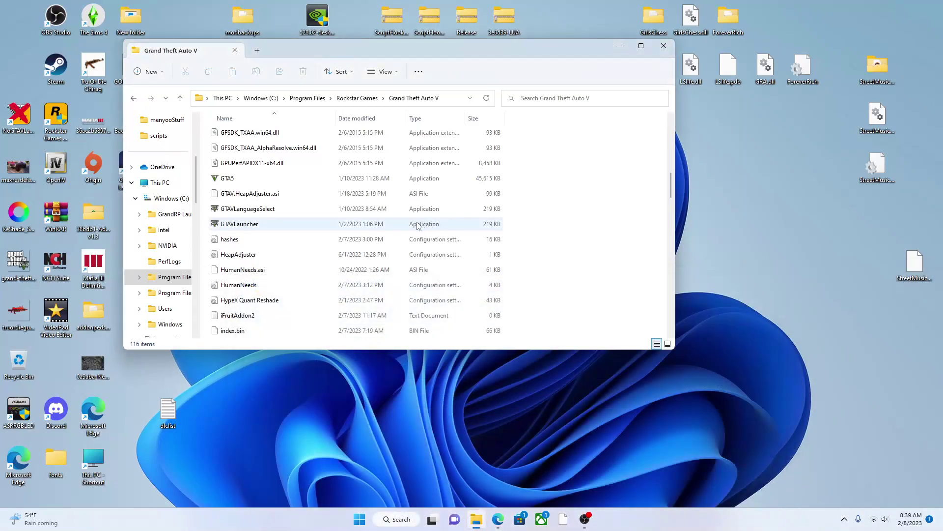
- Drag the six ScriptHookVDotNet zip files, excluding LICENSE and README, into Grand Theft Auto V
{"action": "double_click", "coordinate": [430, 19]}
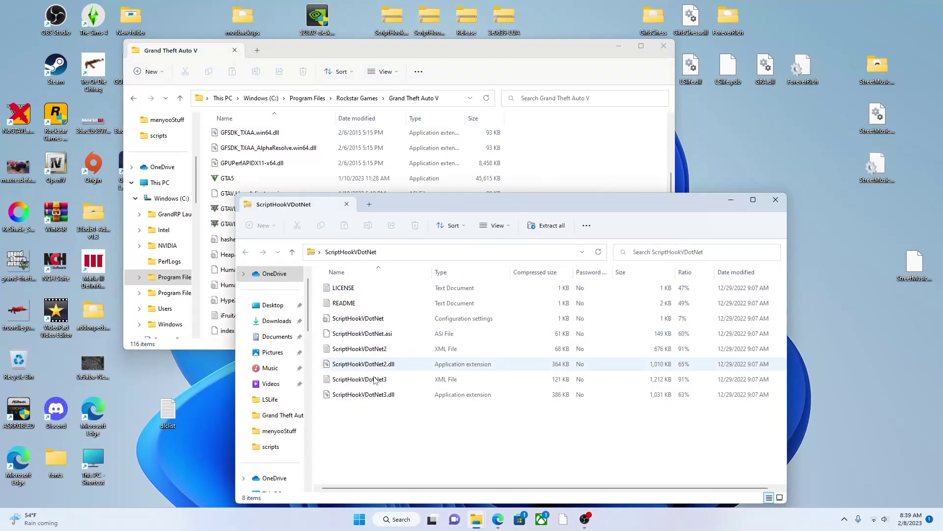
{"action": "left_click_drag", "start_coordinate": [331, 415], "coordinate": [372, 323]}
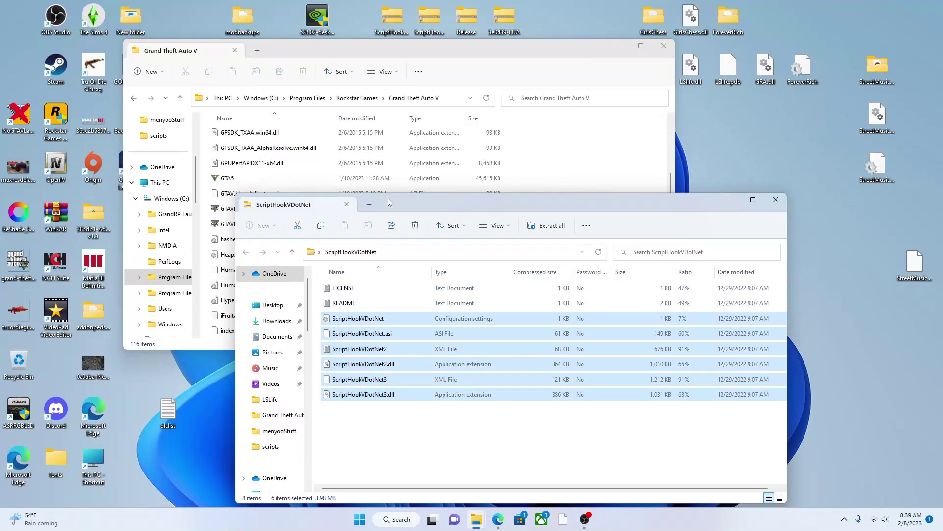
{"action": "left_click_drag", "start_coordinate": [389, 202], "coordinate": [687, 207]}
{"action": "scroll", "coordinate": [304, 271], "scroll_direction": "down", "scroll_amount": 10}
{"action": "scroll", "coordinate": [303, 275], "scroll_direction": "down", "scroll_amount": 2}
{"action": "scroll", "coordinate": [282, 250], "scroll_direction": "down", "scroll_amount": 3}
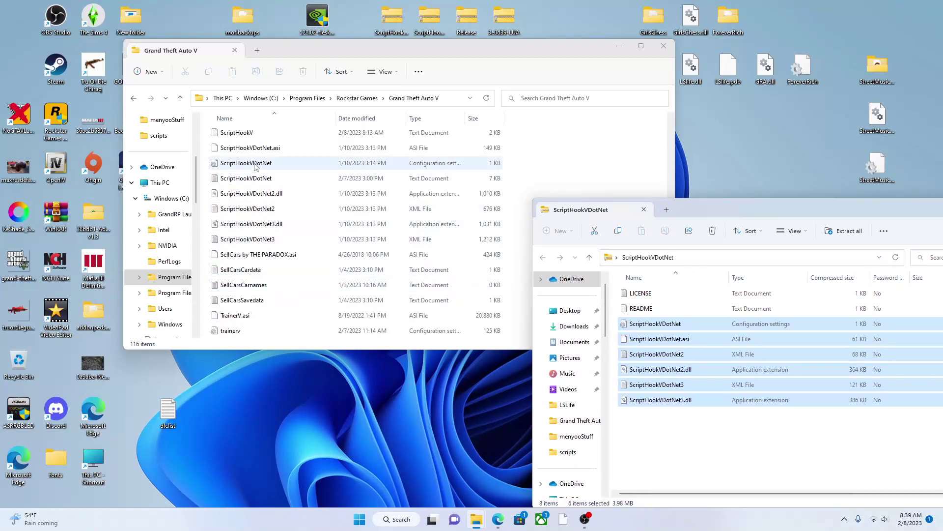
{"action": "left_click_drag", "start_coordinate": [658, 358], "coordinate": [222, 220]}
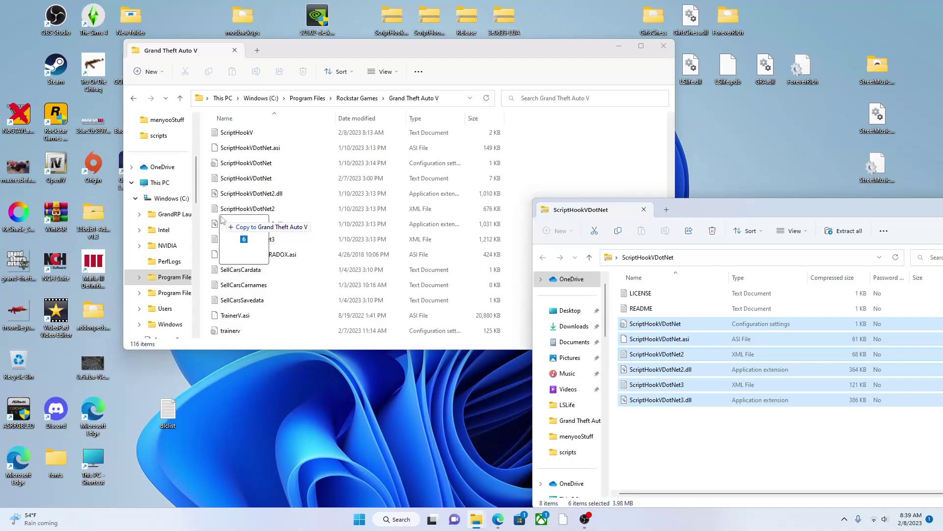
{"action": "left_click_drag", "start_coordinate": [222, 220], "coordinate": [662, 343]}
- Close the ScriptHookVDotNet archive, open the NativeUI Release zip, and open GTA V's scripts folder
{"action": "left_click_drag", "start_coordinate": [723, 206], "coordinate": [427, 208]}
{"action": "key", "text": "alt+F4"}
{"action": "double_click", "coordinate": [466, 17]}
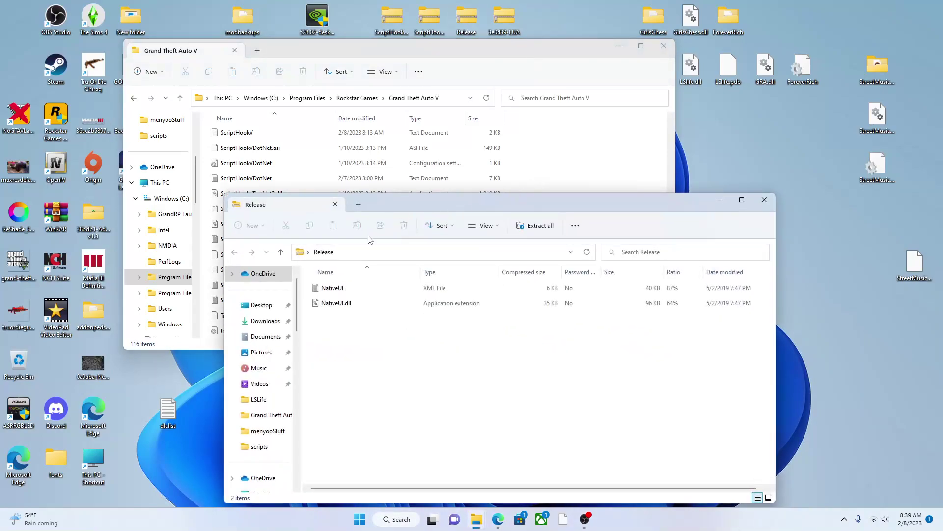
{"action": "left_click_drag", "start_coordinate": [369, 202], "coordinate": [567, 284]}
{"action": "scroll", "coordinate": [305, 239], "scroll_direction": "up", "scroll_amount": 8}
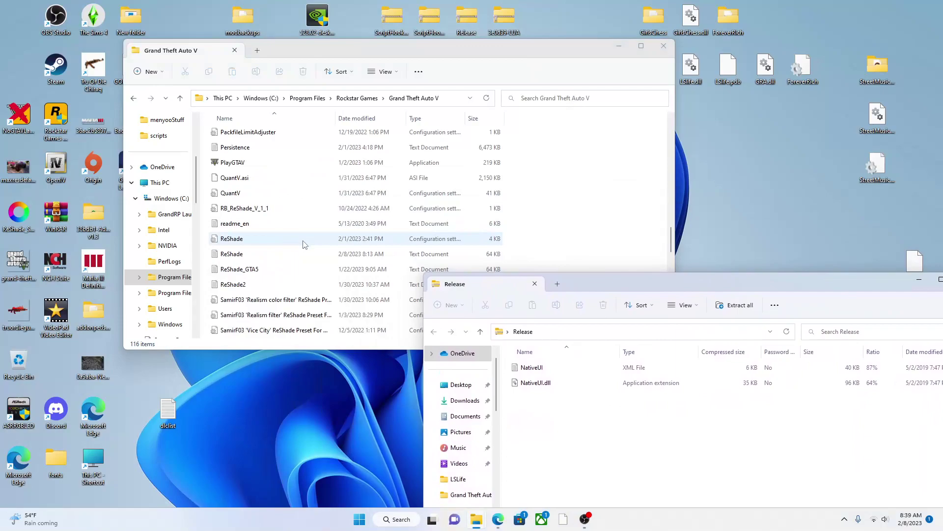
{"action": "scroll", "coordinate": [287, 244], "scroll_direction": "up", "scroll_amount": 10}
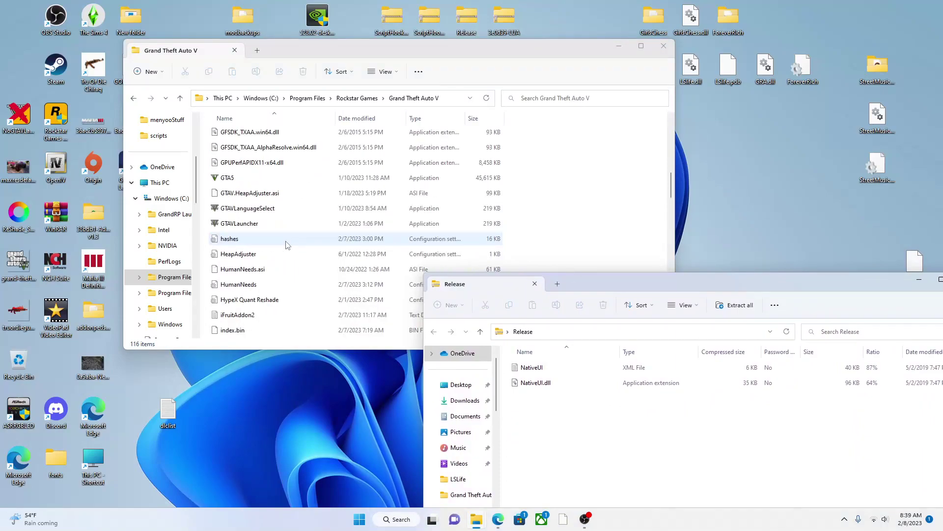
{"action": "scroll", "coordinate": [236, 190], "scroll_direction": "up", "scroll_amount": 10}
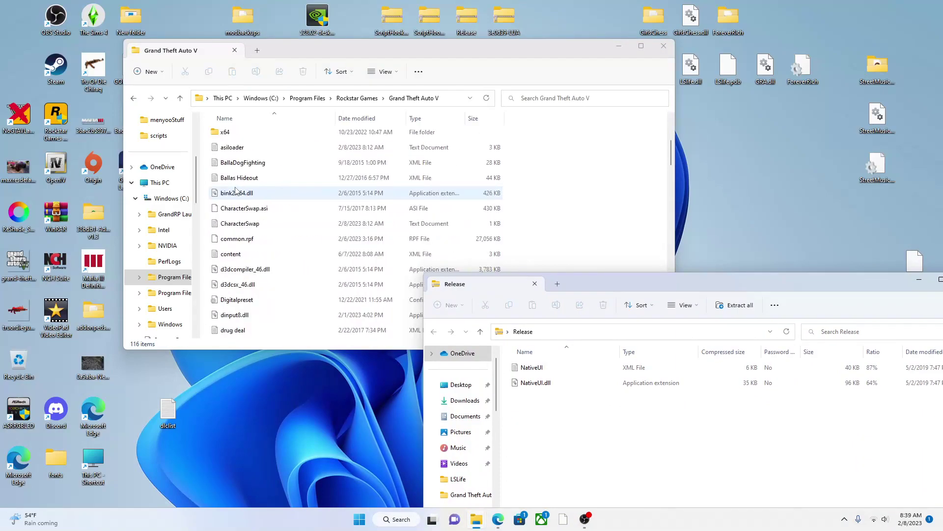
{"action": "double_click", "coordinate": [229, 193]}
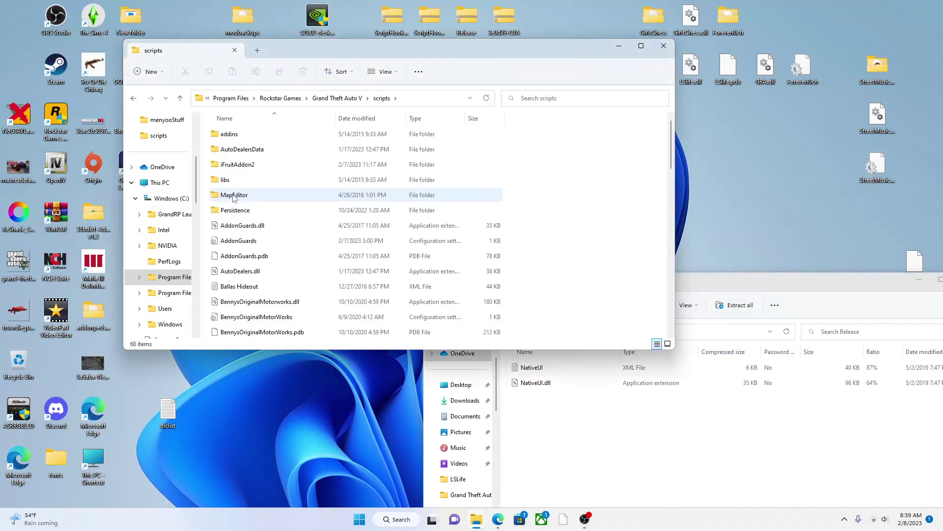
- Select NativeUI and NativeUI.dll, drag them toward scripts, then close the Release archive
{"action": "scroll", "coordinate": [273, 196], "scroll_direction": "down", "scroll_amount": 3}
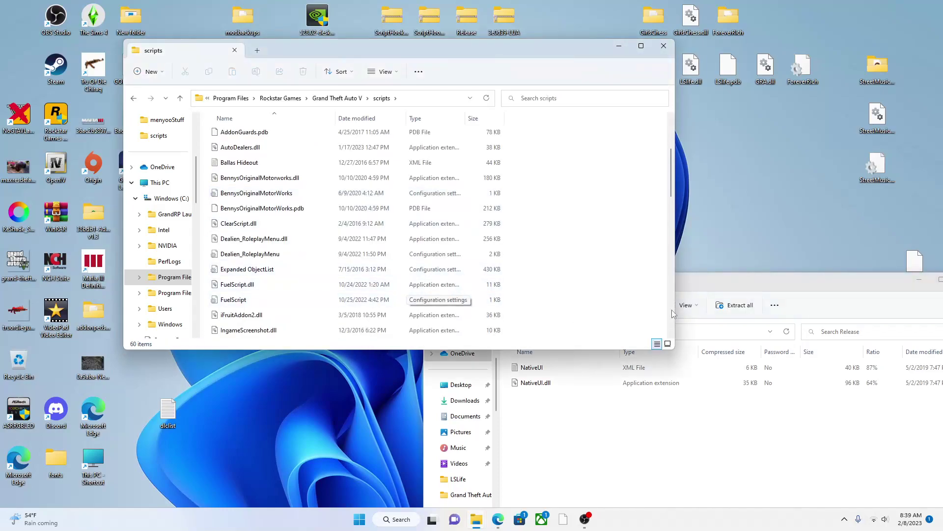
{"action": "left_click", "coordinate": [708, 287]}
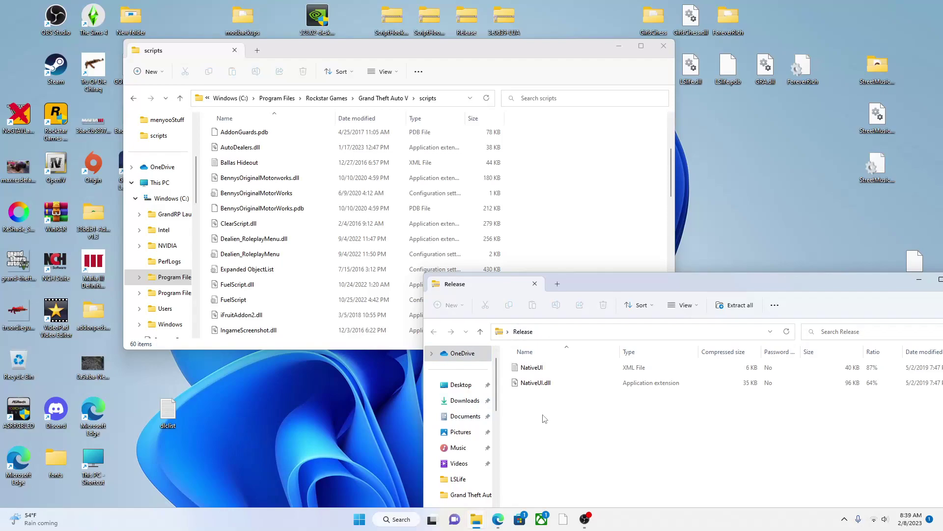
{"action": "scroll", "coordinate": [305, 267], "scroll_direction": "down", "scroll_amount": 4}
{"action": "left_click_drag", "start_coordinate": [519, 409], "coordinate": [562, 403]}
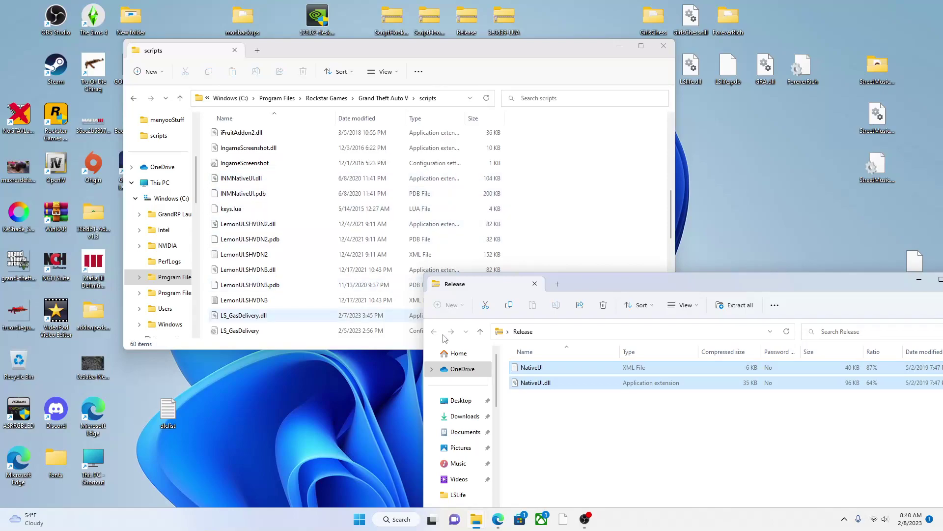
{"action": "left_click_drag", "start_coordinate": [535, 381], "coordinate": [565, 416]}
{"action": "left_click_drag", "start_coordinate": [618, 289], "coordinate": [482, 359]}
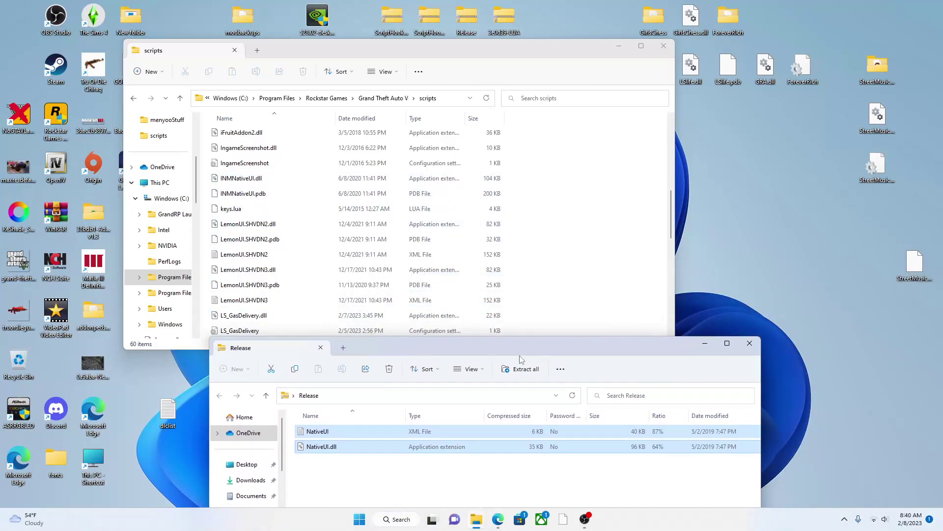
{"action": "left_click", "coordinate": [750, 343]}
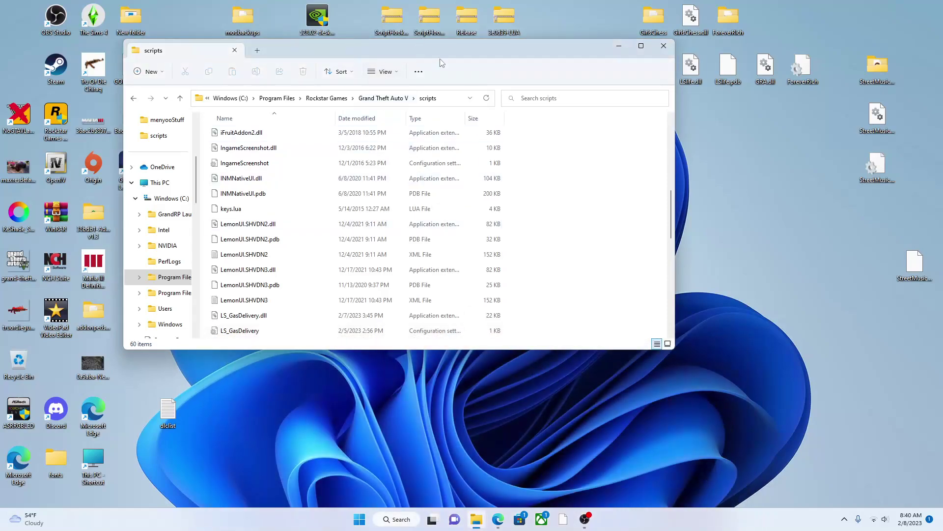
- Drag the five files from the 3e0d39-LUA archive's scripts folder toward GTA V's scripts folder
{"action": "double_click", "coordinate": [505, 20]}
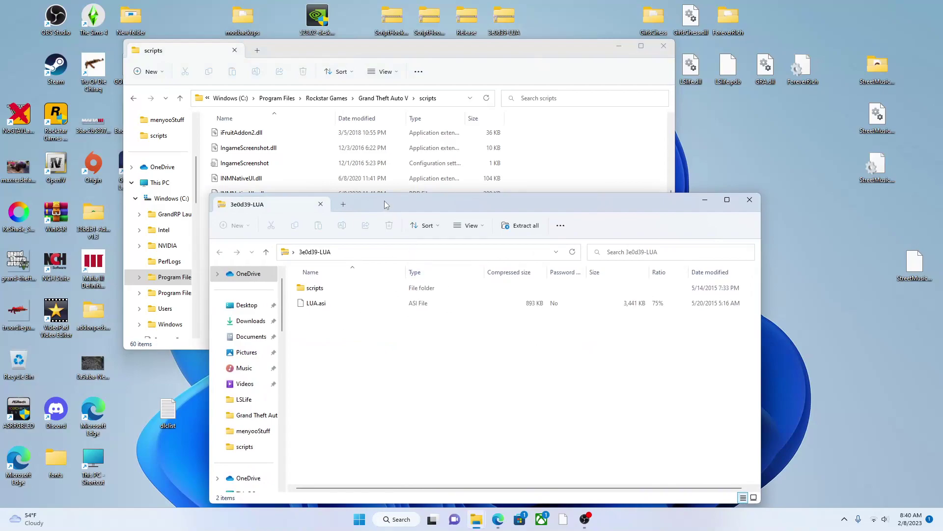
{"action": "left_click_drag", "start_coordinate": [386, 205], "coordinate": [582, 355]}
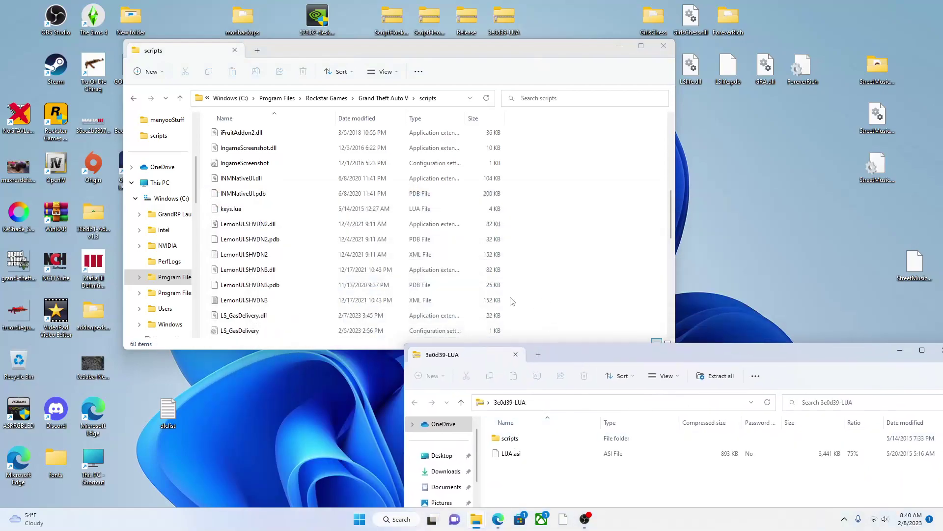
{"action": "left_click_drag", "start_coordinate": [672, 232], "coordinate": [672, 162]}
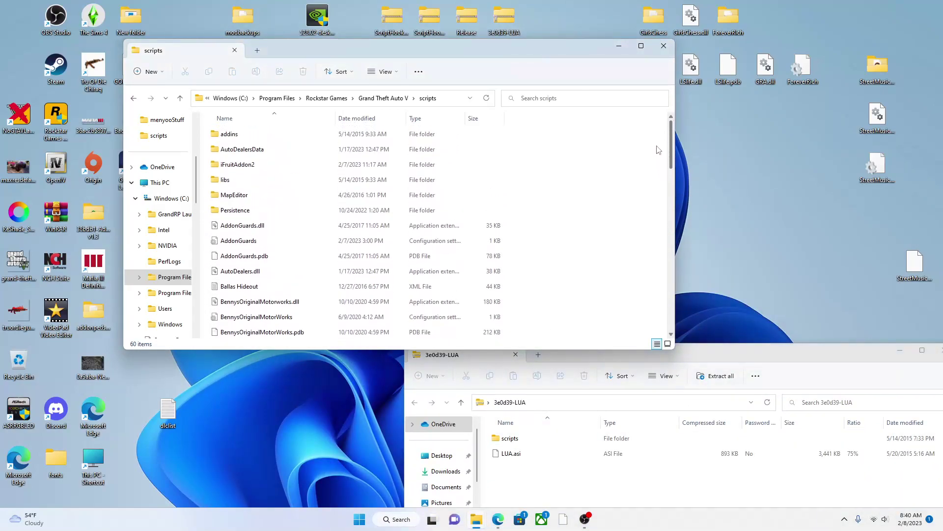
{"action": "double_click", "coordinate": [511, 441]}
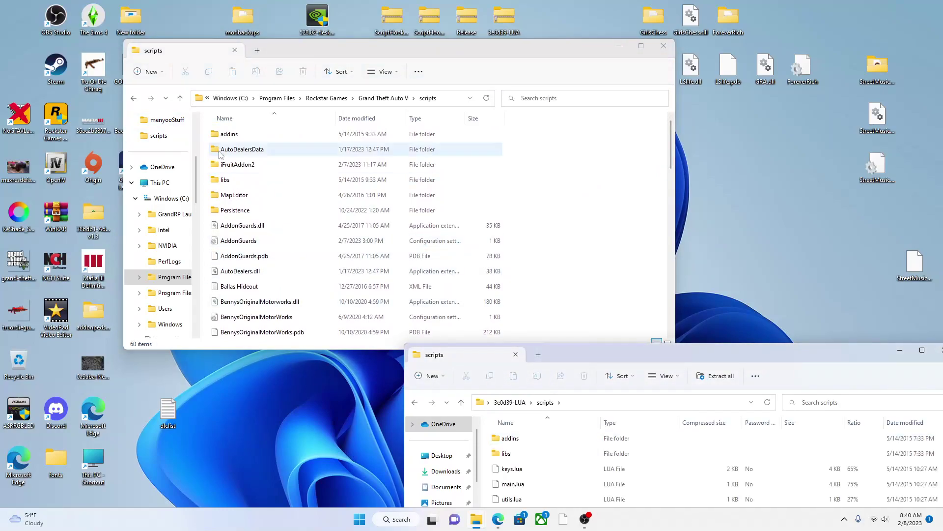
{"action": "left_click", "coordinate": [133, 98]}
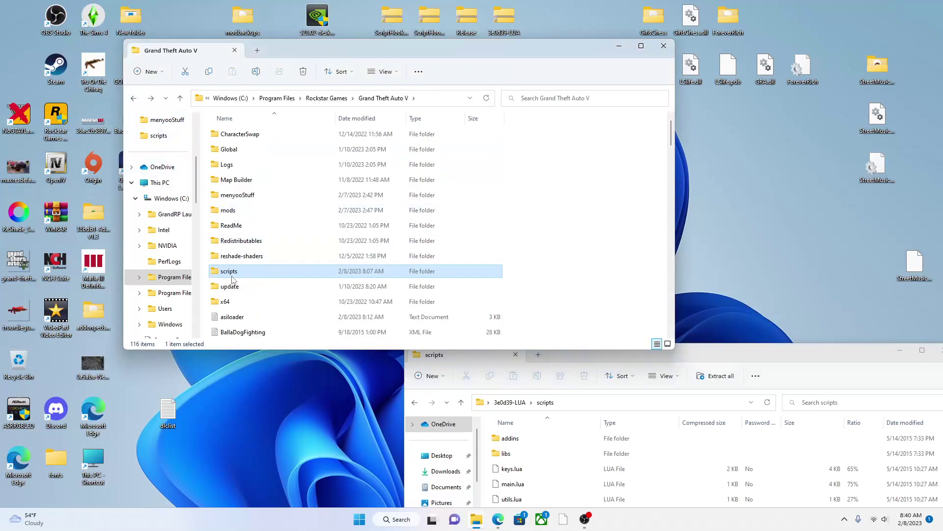
{"action": "double_click", "coordinate": [228, 271]}
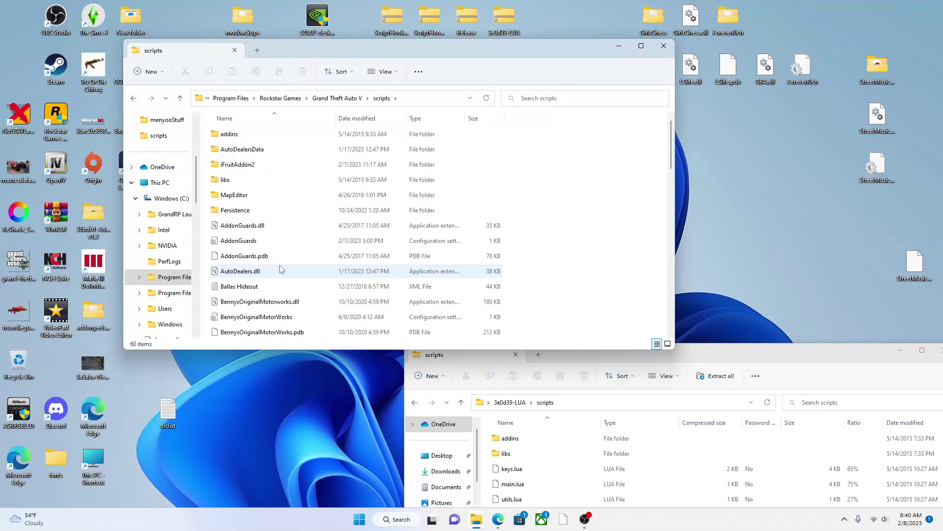
{"action": "left_click_drag", "start_coordinate": [693, 353], "coordinate": [729, 157]}
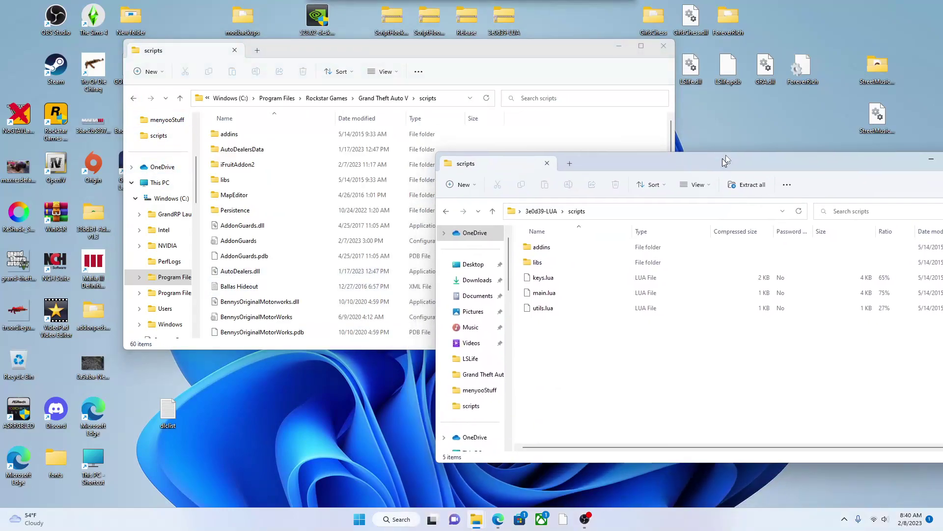
{"action": "left_click_drag", "start_coordinate": [535, 318], "coordinate": [533, 236]}
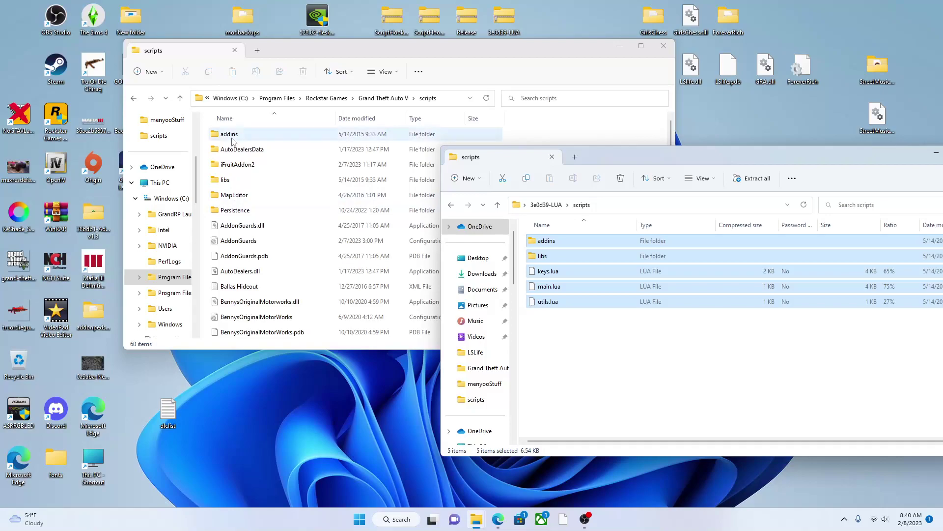
{"action": "left_click_drag", "start_coordinate": [568, 266], "coordinate": [569, 289]}
- Drag LUA.asi into Grand Theft Auto V and cancel the replace, keeping the existing file
{"action": "left_click", "coordinate": [452, 207]}
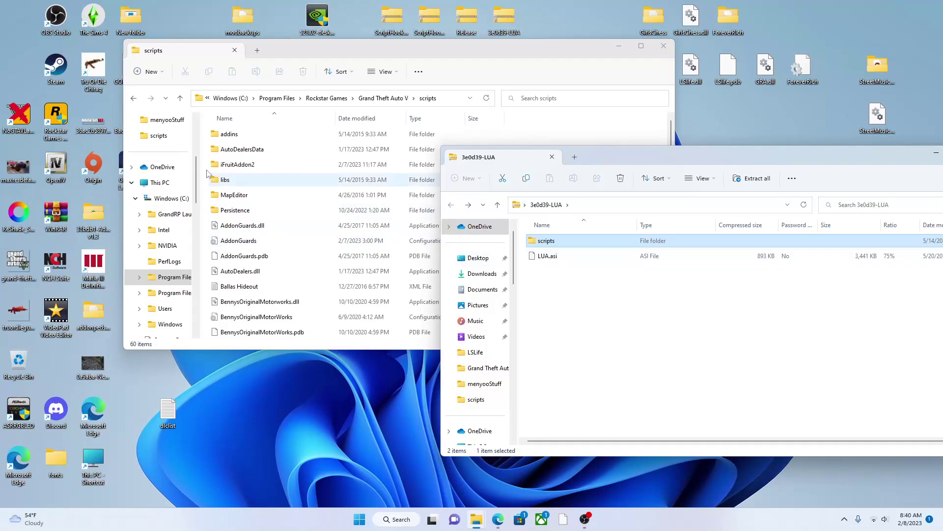
{"action": "left_click", "coordinate": [134, 99]}
{"action": "scroll", "coordinate": [249, 230], "scroll_direction": "down", "scroll_amount": 6}
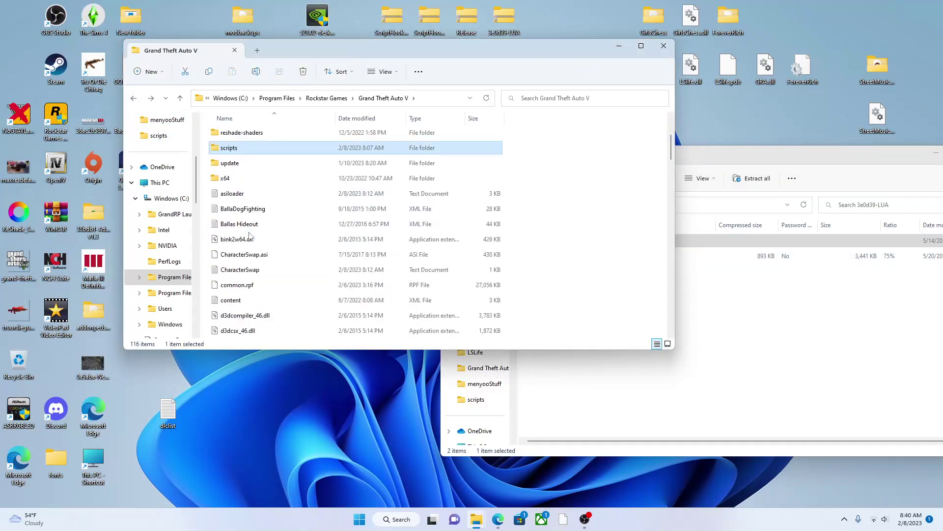
{"action": "left_click", "coordinate": [719, 155]}
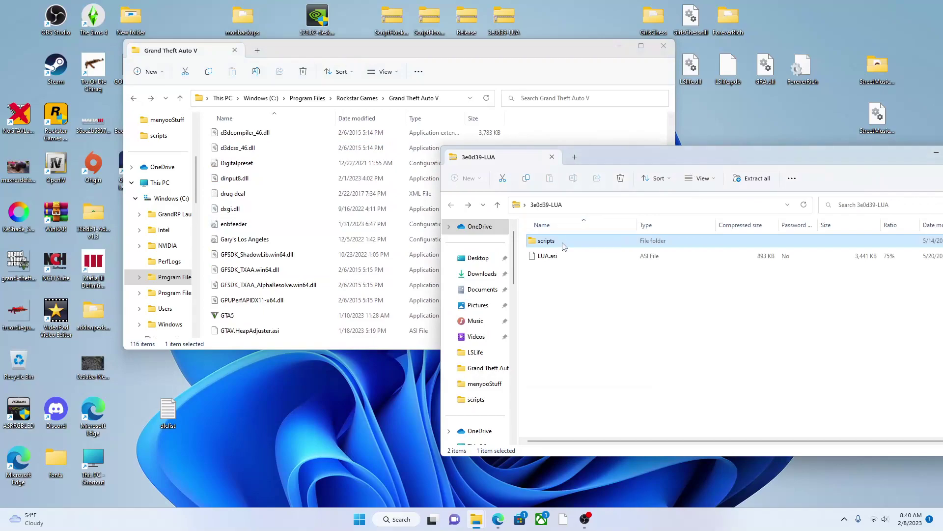
{"action": "left_click", "coordinate": [554, 256]}
{"action": "left_click_drag", "start_coordinate": [555, 257], "coordinate": [268, 259]}
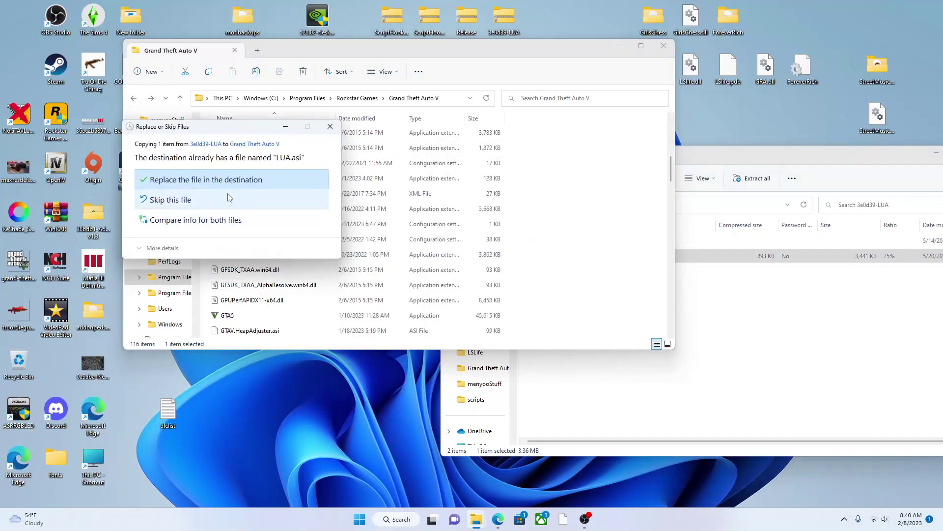
{"action": "left_click", "coordinate": [331, 126]}
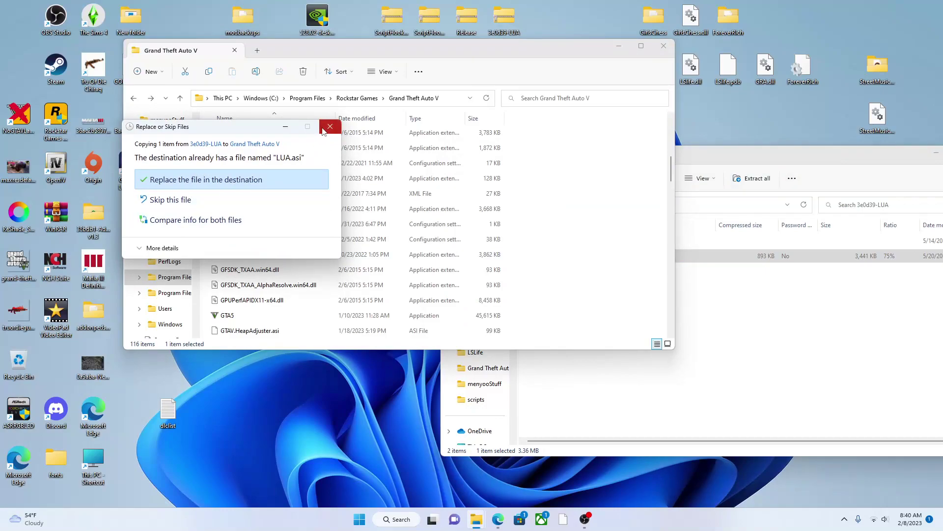
- Nudge the LUA archive window aside and return to Edge's LUA download page
{"action": "left_click", "coordinate": [709, 159]}
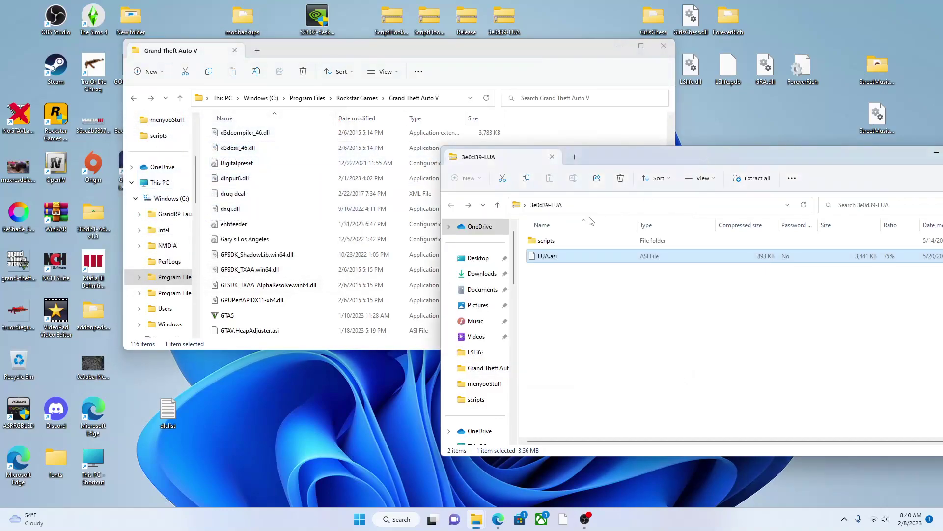
{"action": "left_click_drag", "start_coordinate": [608, 159], "coordinate": [626, 181]}
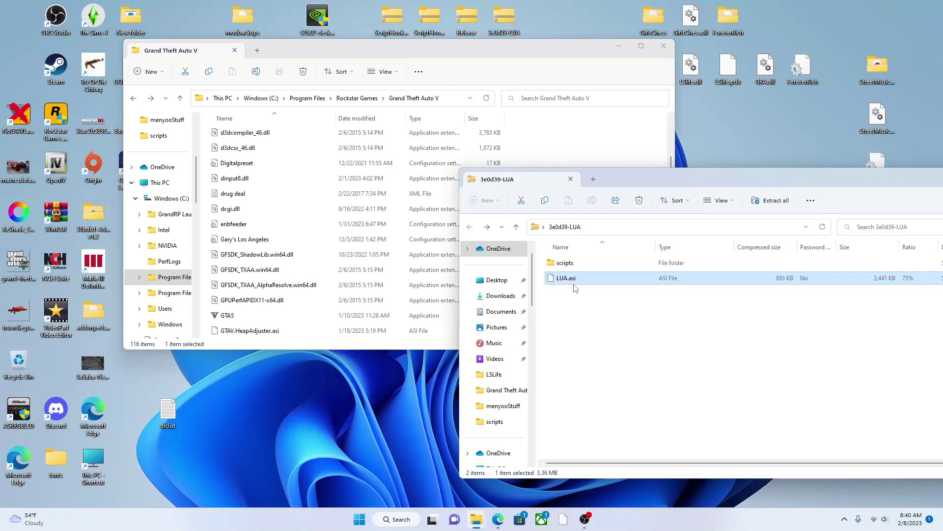
{"action": "left_click", "coordinate": [498, 519]}
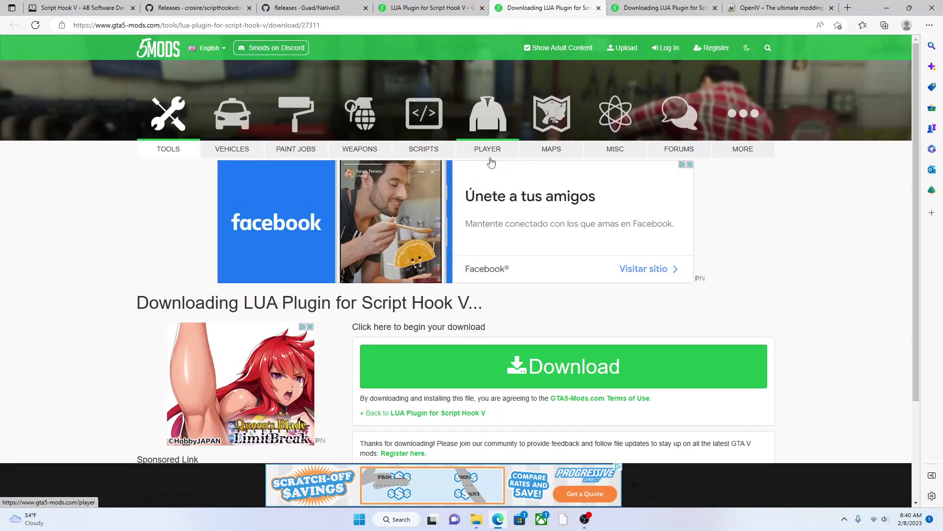
- Browse the Scripts category on GTA5-Mods.com and open the LS Gas Delivery mod page
{"action": "left_click", "coordinate": [414, 153]}
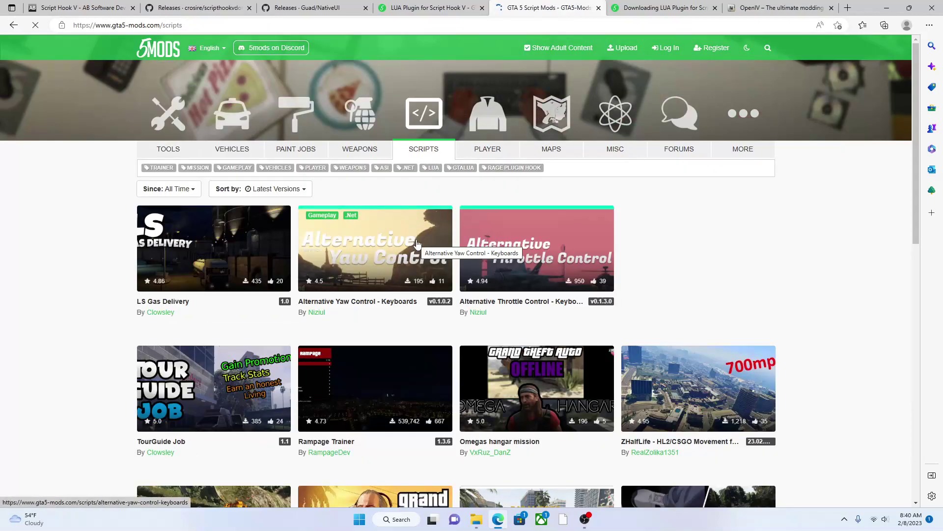
{"action": "scroll", "coordinate": [417, 244], "scroll_direction": "down", "scroll_amount": 3}
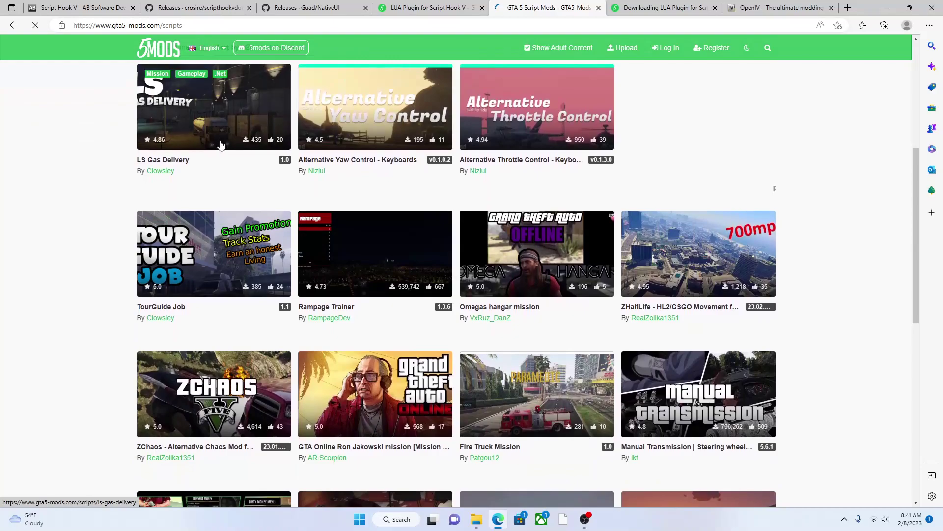
{"action": "left_click", "coordinate": [216, 129]}
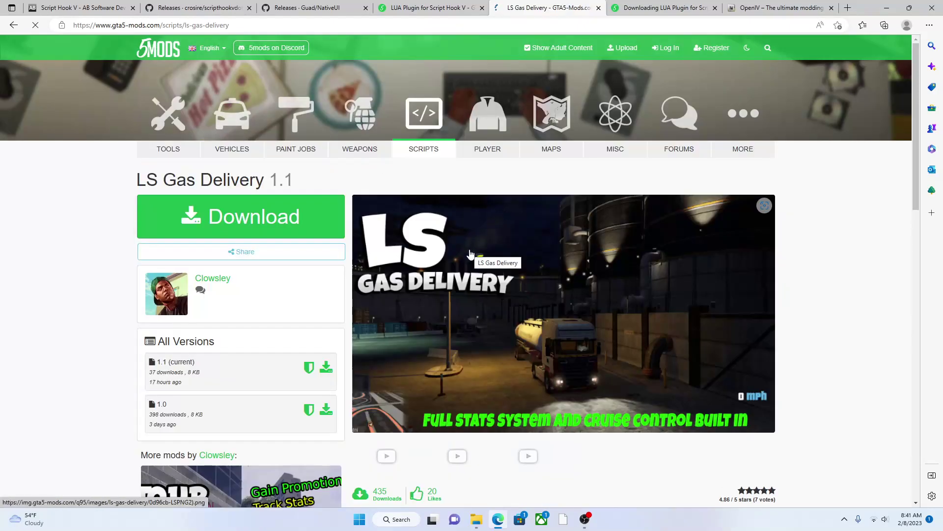
{"action": "scroll", "coordinate": [470, 254], "scroll_direction": "down", "scroll_amount": 8}
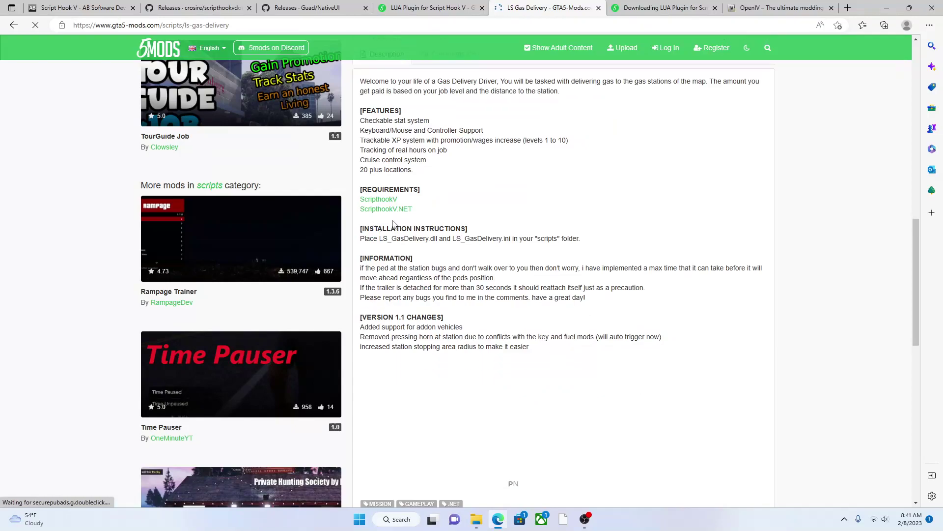
{"action": "scroll", "coordinate": [393, 224], "scroll_direction": "up", "scroll_amount": 1}
{"action": "scroll", "coordinate": [394, 225], "scroll_direction": "up", "scroll_amount": 2}
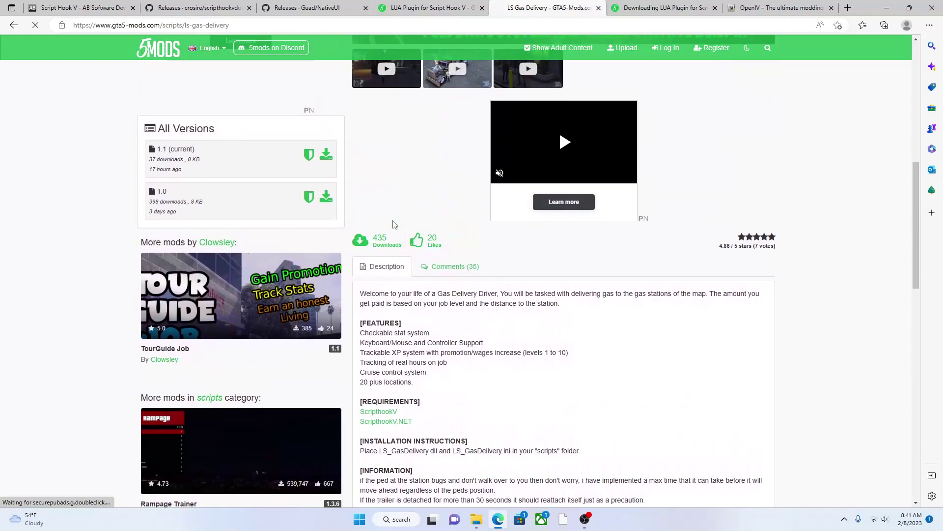
- Download LS Gas Delivery version 1.1 and open the archive from Downloads
{"action": "left_click", "coordinate": [325, 163]}
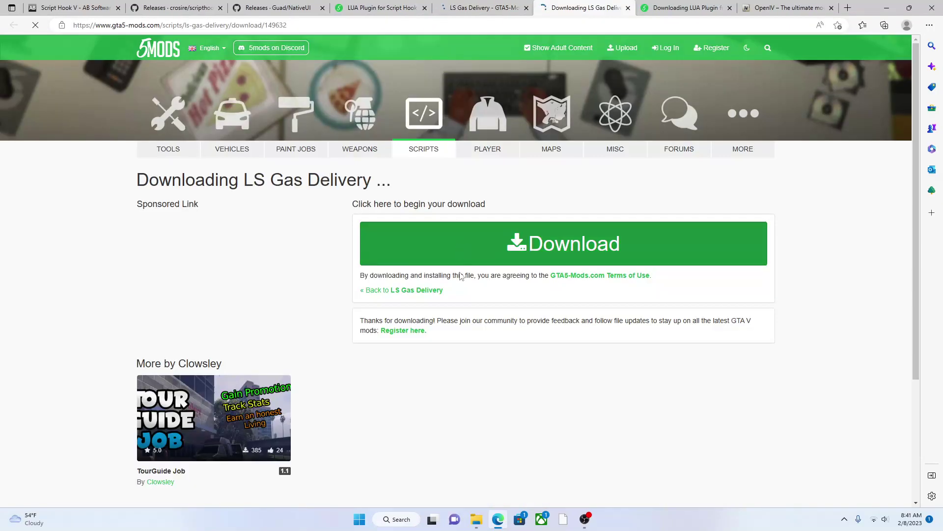
{"action": "left_click", "coordinate": [578, 374]}
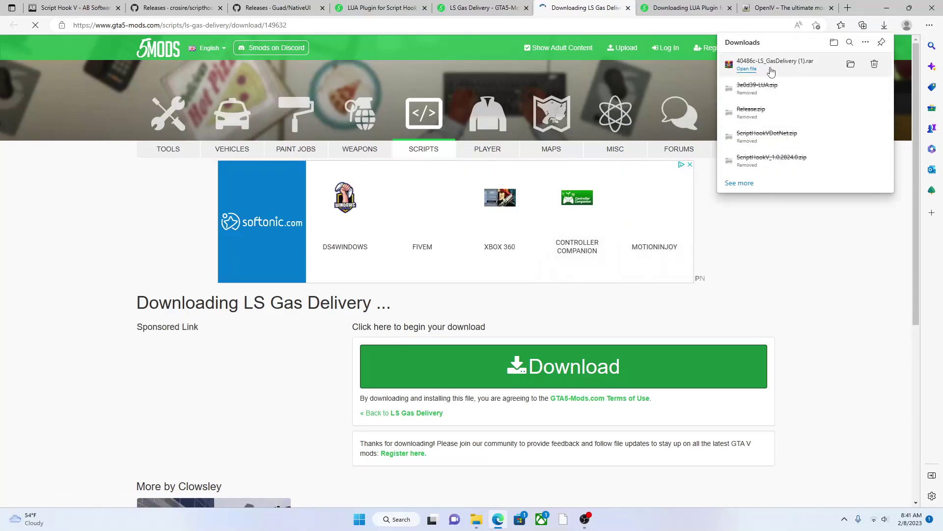
{"action": "left_click", "coordinate": [748, 69]}
{"action": "left_click", "coordinate": [887, 8]}
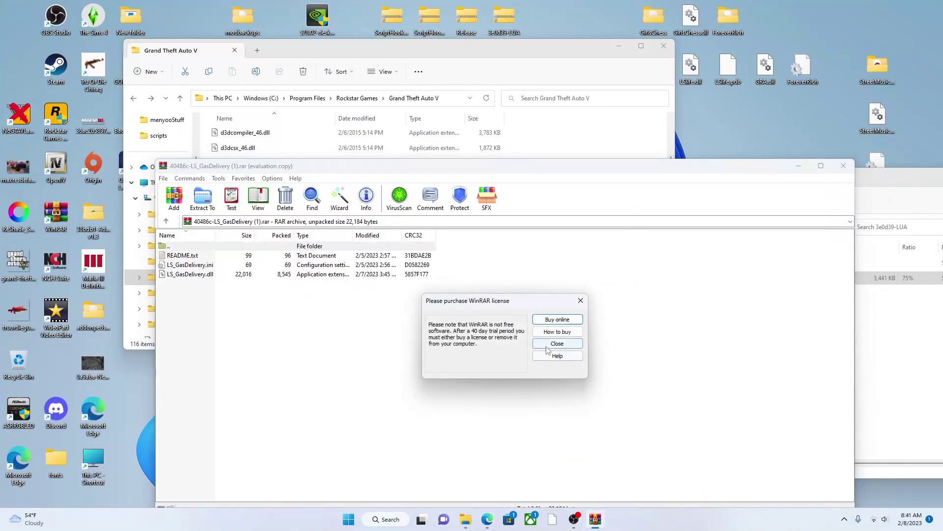
- Dismiss the WinRAR license reminder and place the archive beside the Grand Theft Auto V\scripts folder
{"action": "left_click", "coordinate": [547, 345]}
{"action": "left_click_drag", "start_coordinate": [344, 166], "coordinate": [430, 182]}
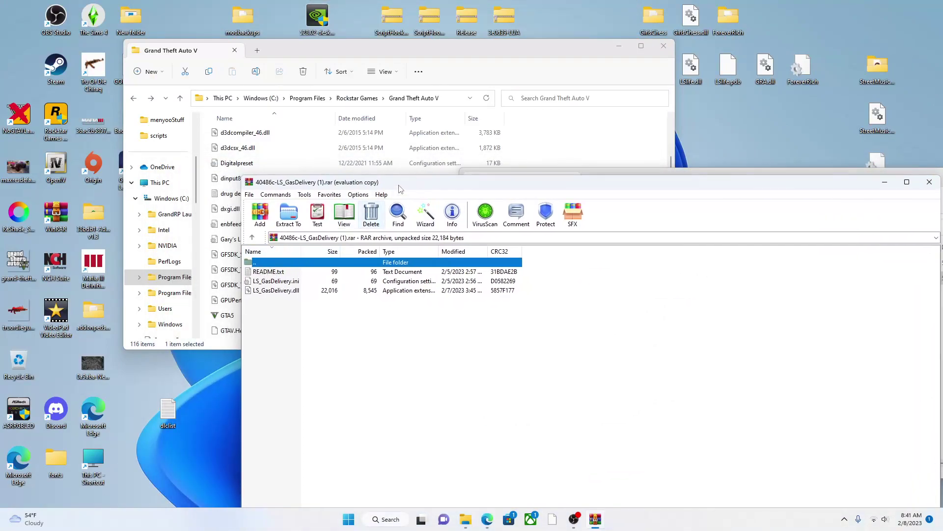
{"action": "left_click_drag", "start_coordinate": [402, 184], "coordinate": [556, 180]}
{"action": "scroll", "coordinate": [294, 272], "scroll_direction": "up", "scroll_amount": 6}
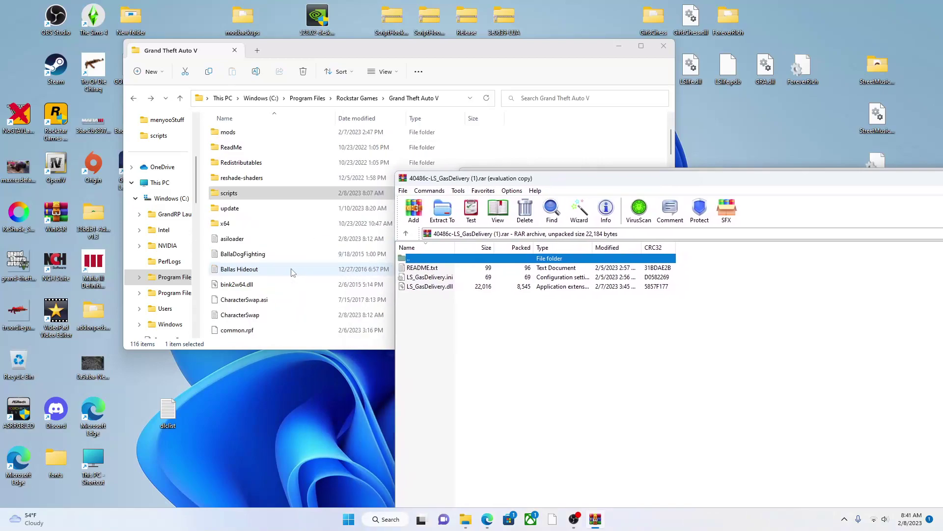
{"action": "double_click", "coordinate": [232, 194]}
{"action": "scroll", "coordinate": [233, 198], "scroll_direction": "down", "scroll_amount": 2}
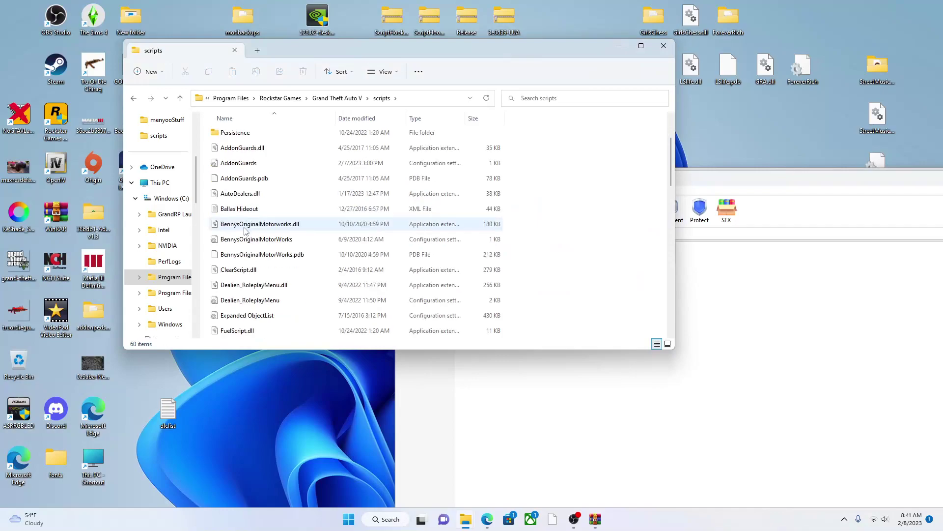
- Move LS_GasDelivery.ini and LS_GasDelivery.dll into scripts, replacing the existing copies
{"action": "left_click", "coordinate": [687, 193]}
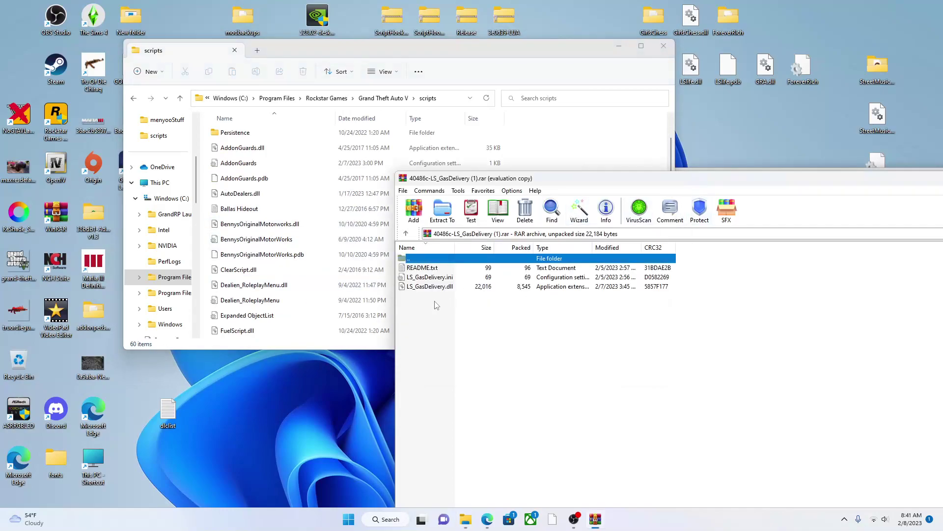
{"action": "left_click_drag", "start_coordinate": [415, 303], "coordinate": [418, 276]}
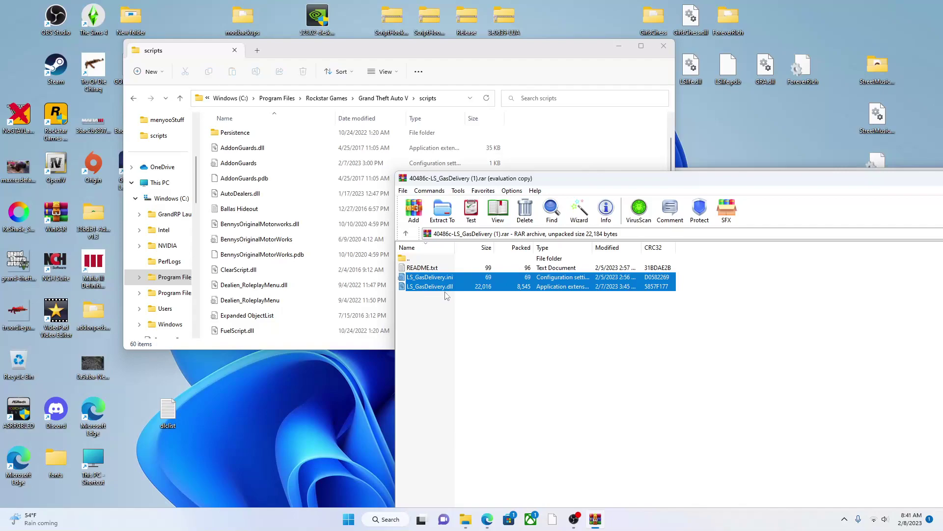
{"action": "left_click_drag", "start_coordinate": [289, 234], "coordinate": [249, 270]}
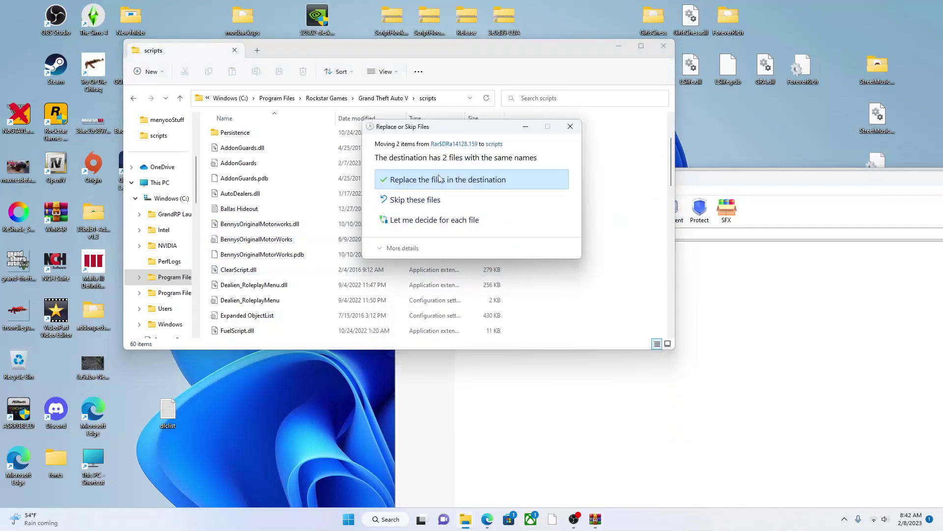
{"action": "left_click", "coordinate": [433, 183]}
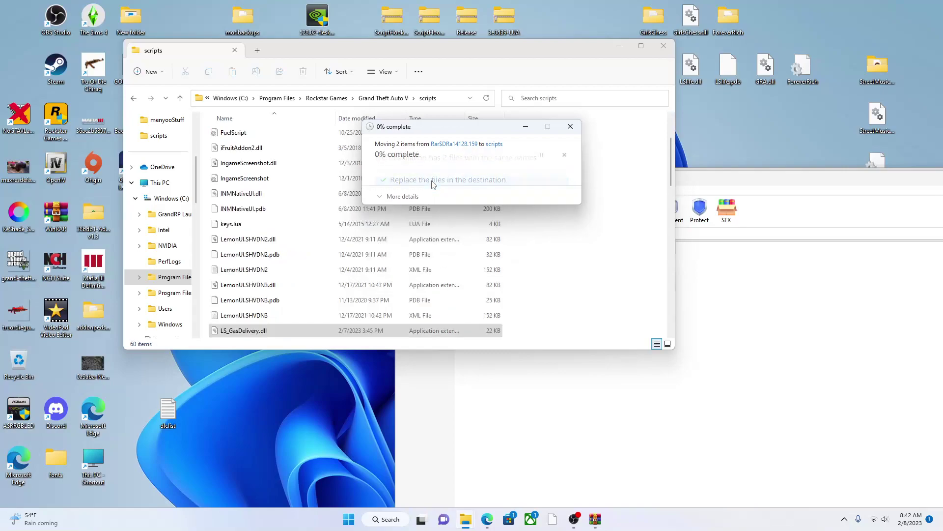